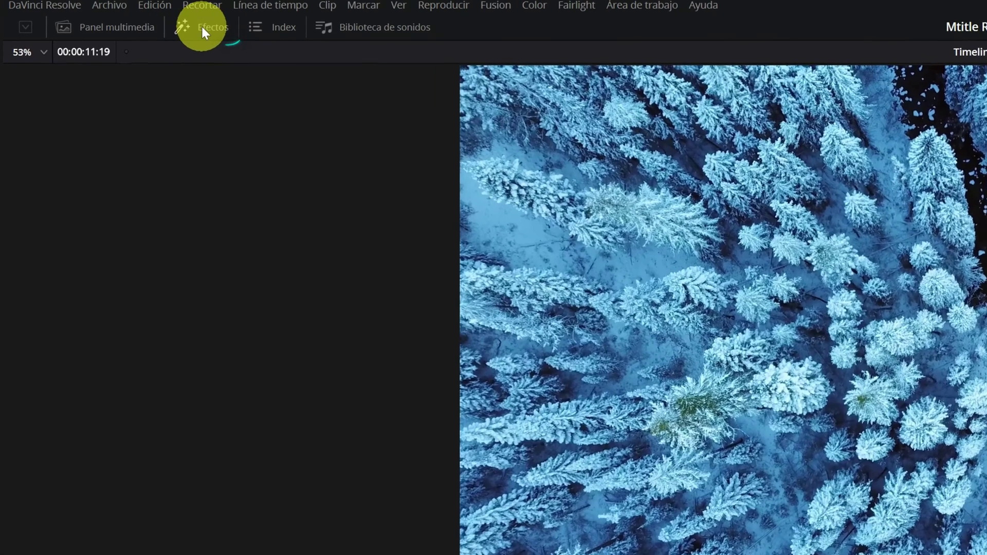
Step: Open the Effects library's Toolbox > Titles list
left_click(201, 25)
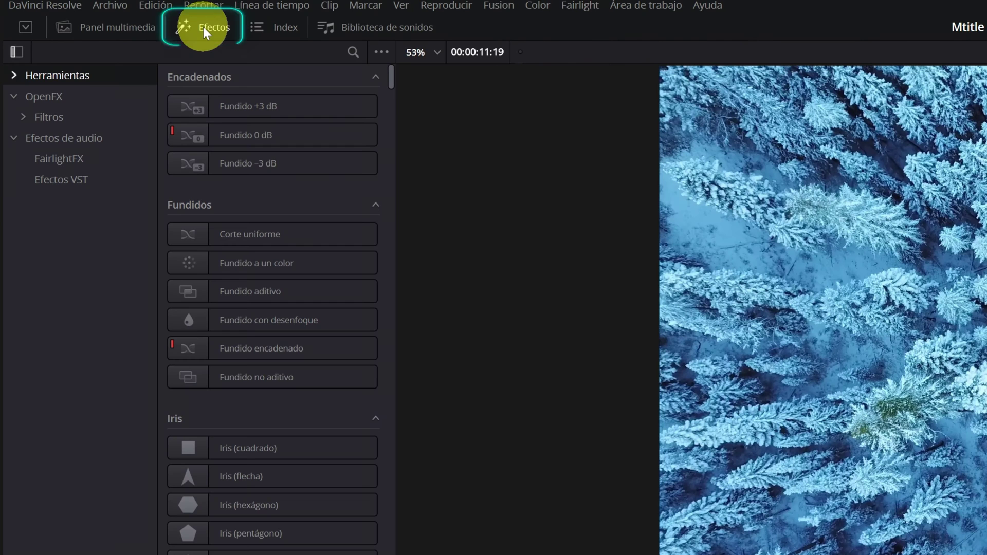
left_click(11, 75)
left_click(58, 139)
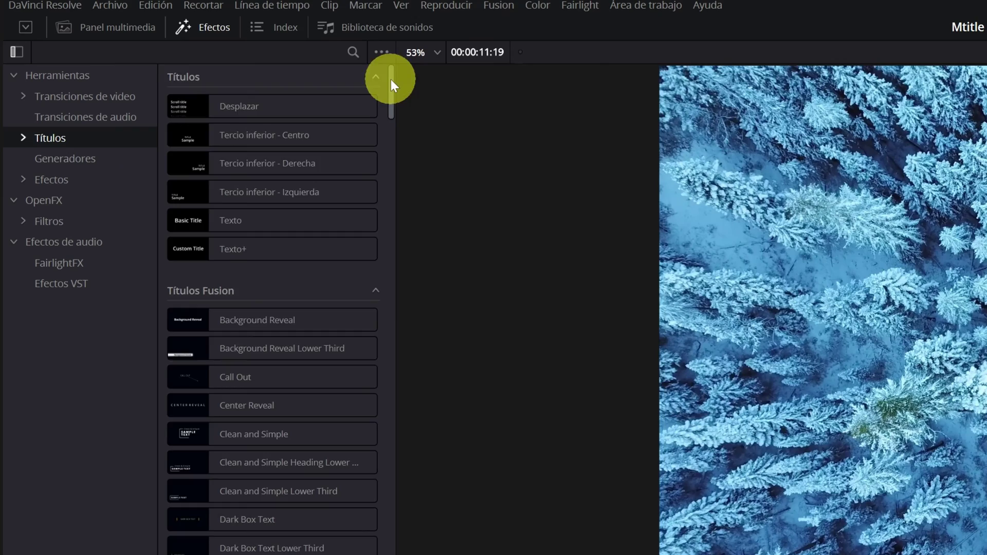
left_click_drag(390, 79, 386, 298)
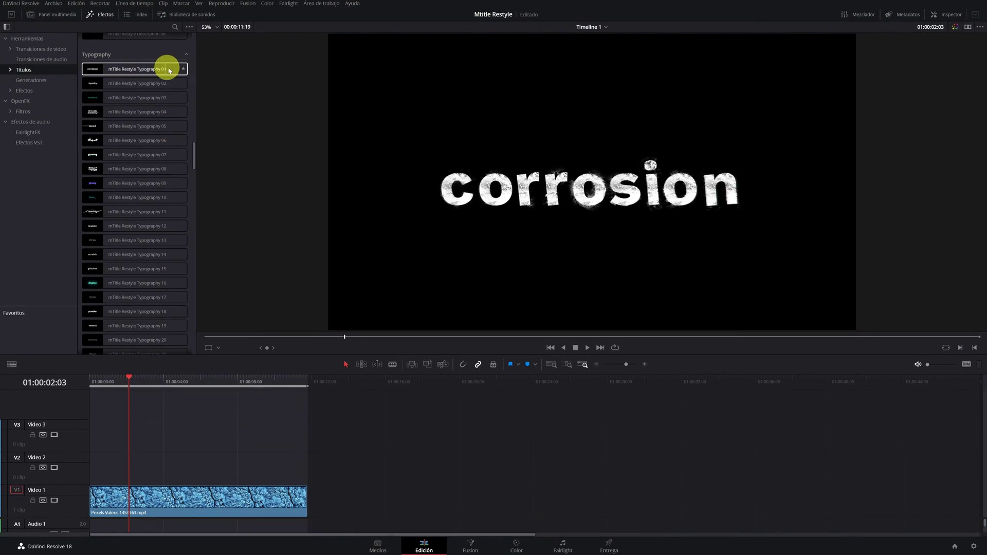
Step: Filter titles by 'mtitle restyle' and preview the Typography presets, ending on Typography 12
left_click(175, 26)
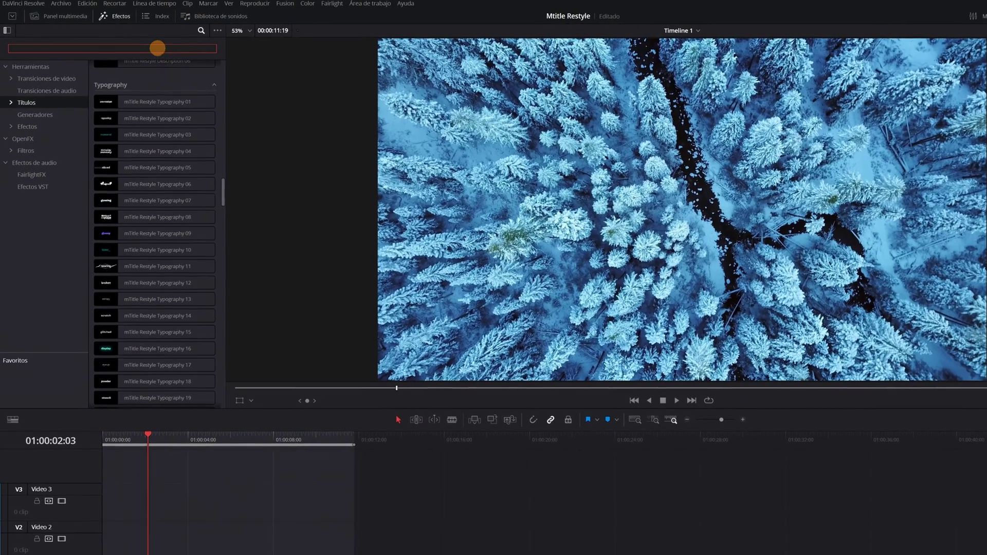
type("mtitle restyle")
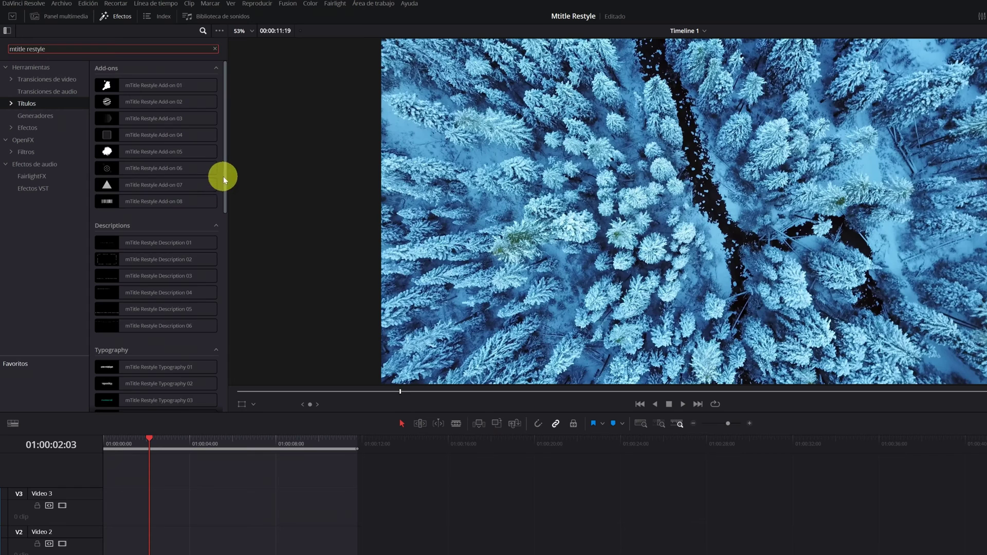
left_click_drag(223, 177, 221, 194)
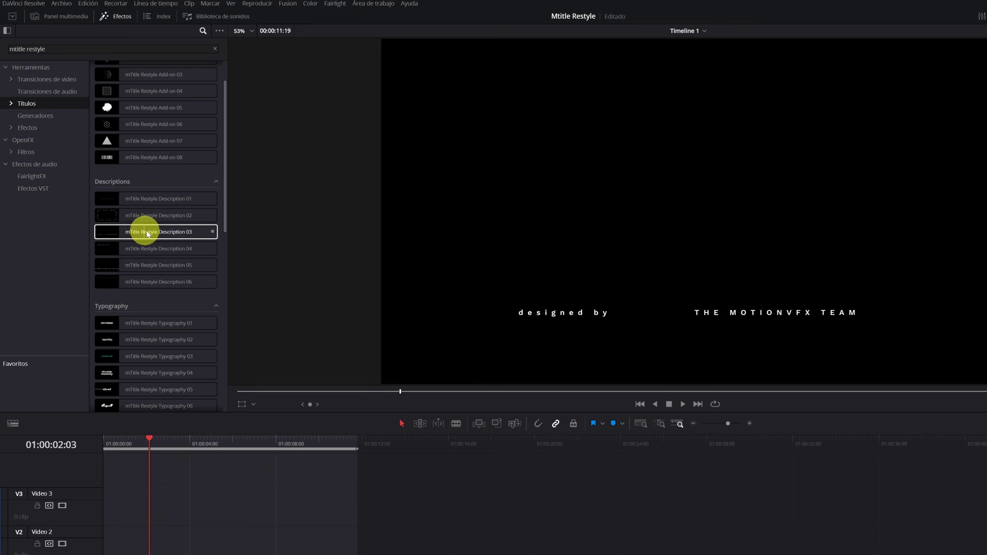
scroll(115, 231, "down", 4)
scroll(124, 228, "down", 4)
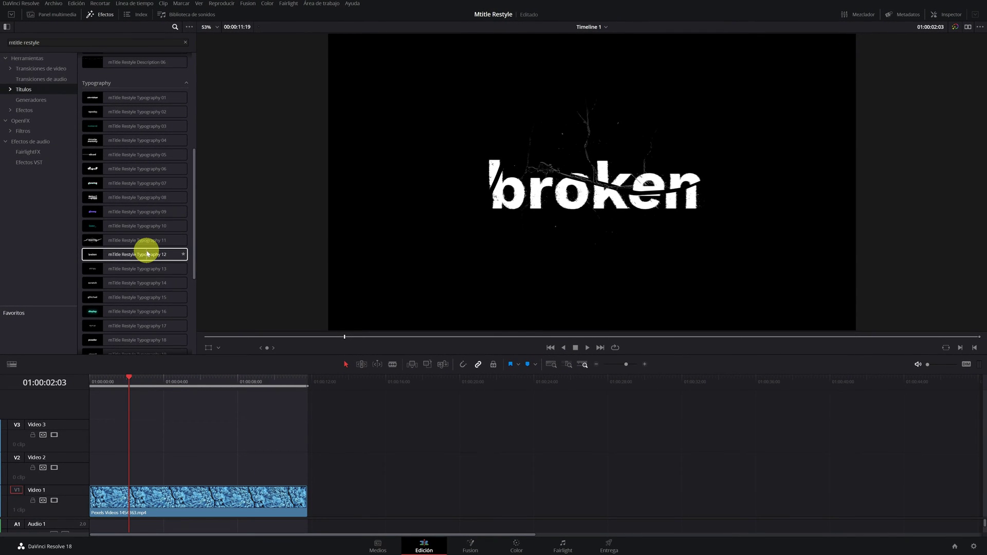
Step: Add mTitle Restyle Typography 12 to Video 2 and play its animation
left_click_drag(144, 255, 128, 478)
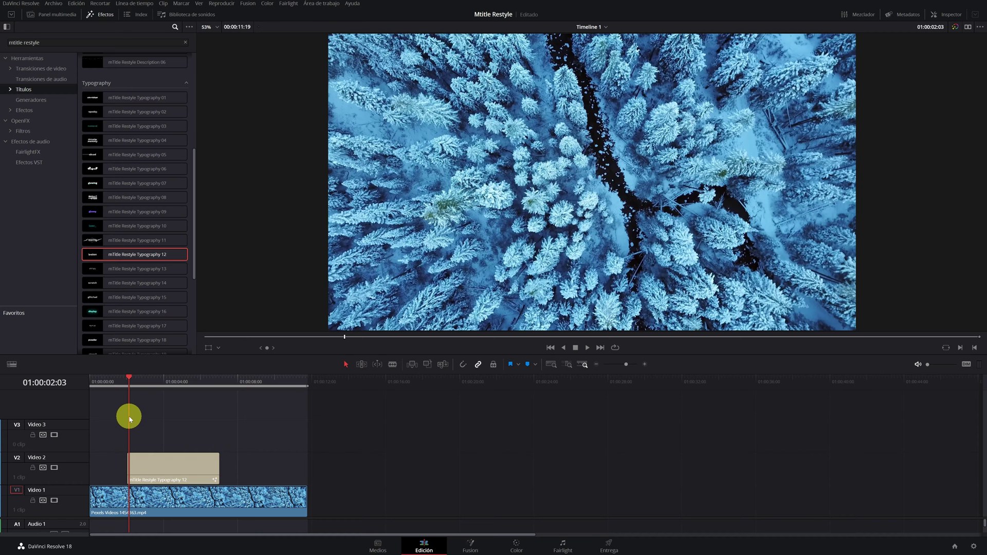
left_click_drag(126, 383, 125, 385)
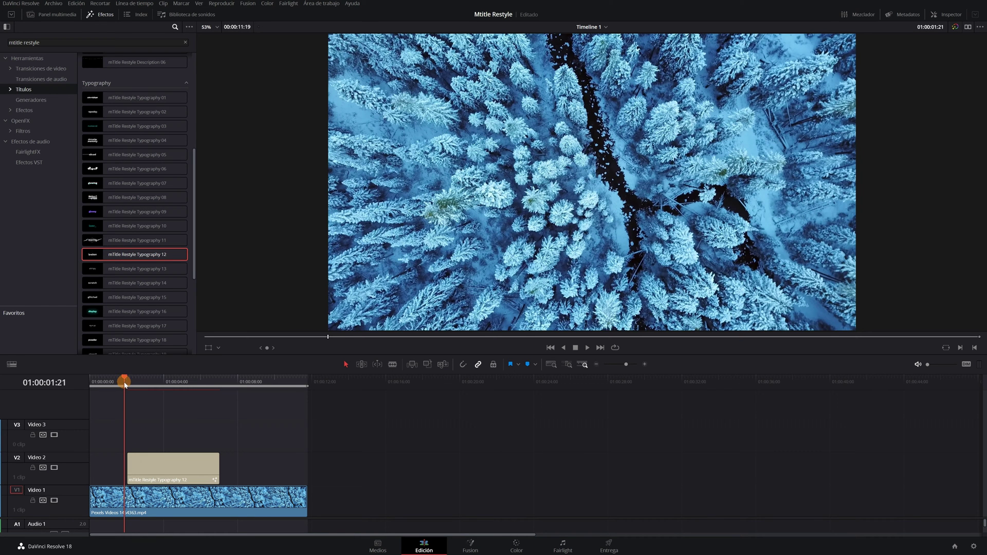
key("space")
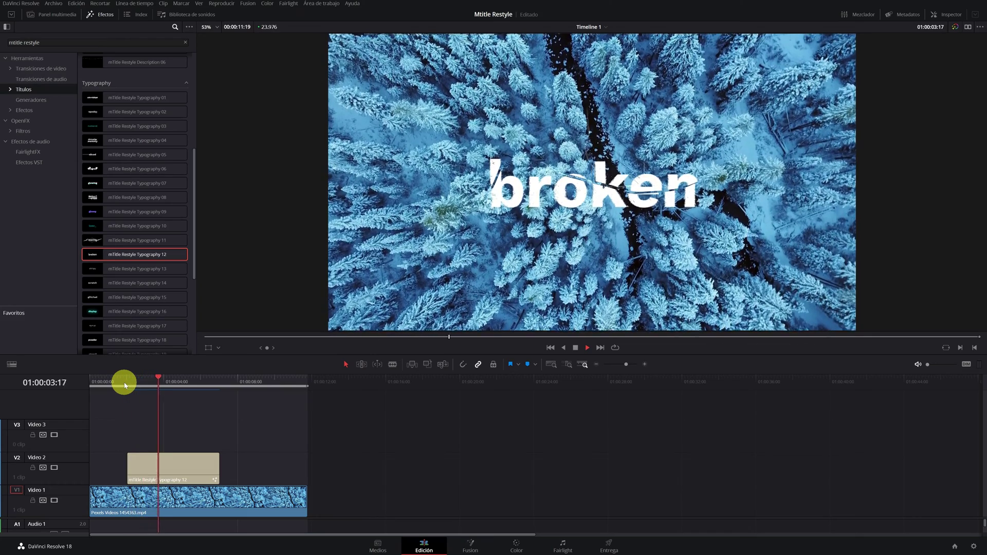
key("space")
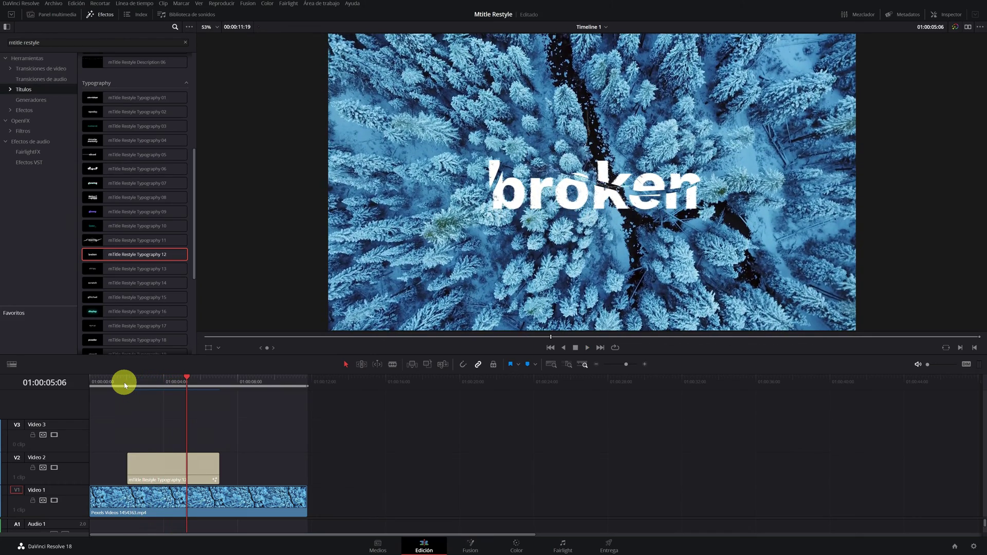
Step: Extend the title clip's end out to the playhead and select it
left_click_drag(188, 382, 292, 387)
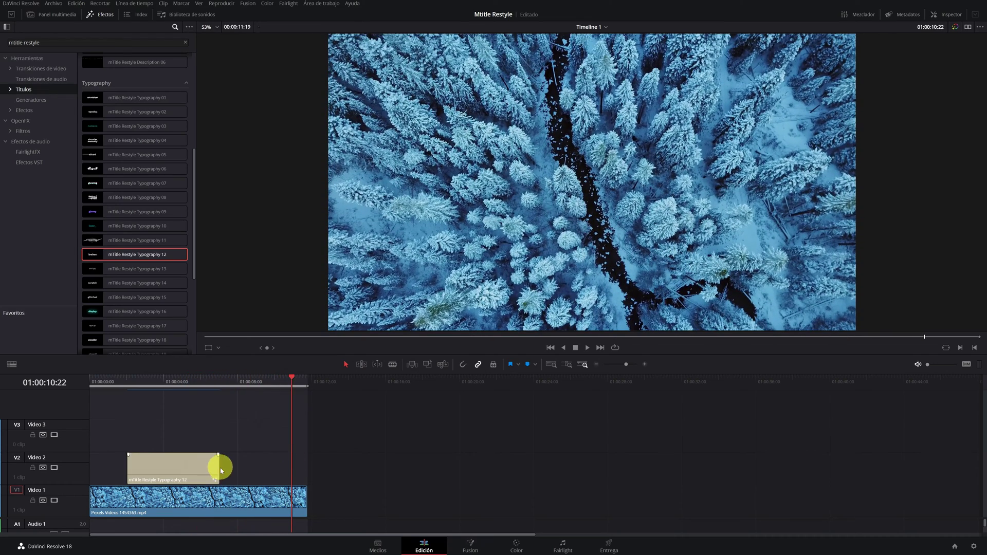
left_click_drag(219, 468, 291, 468)
left_click_drag(258, 385, 137, 388)
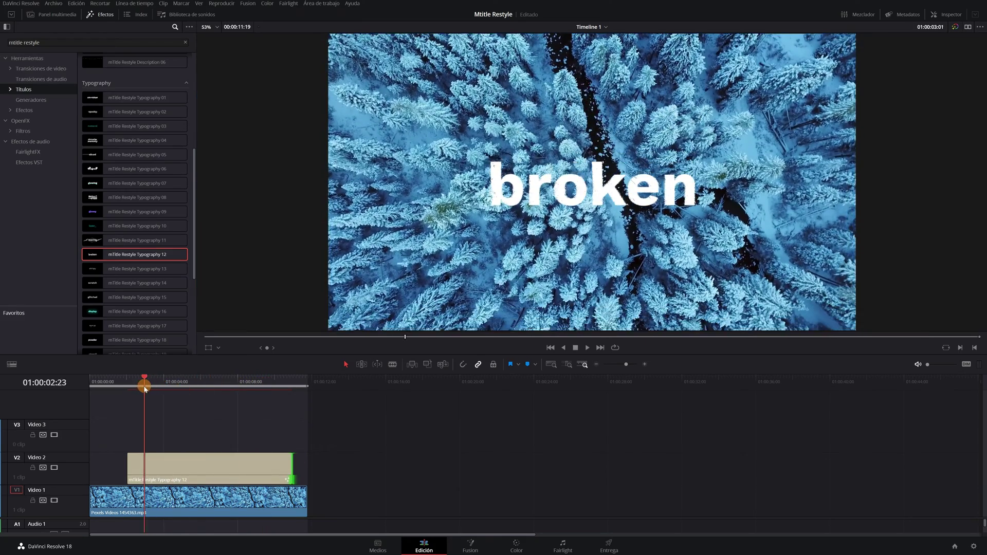
left_click(196, 463)
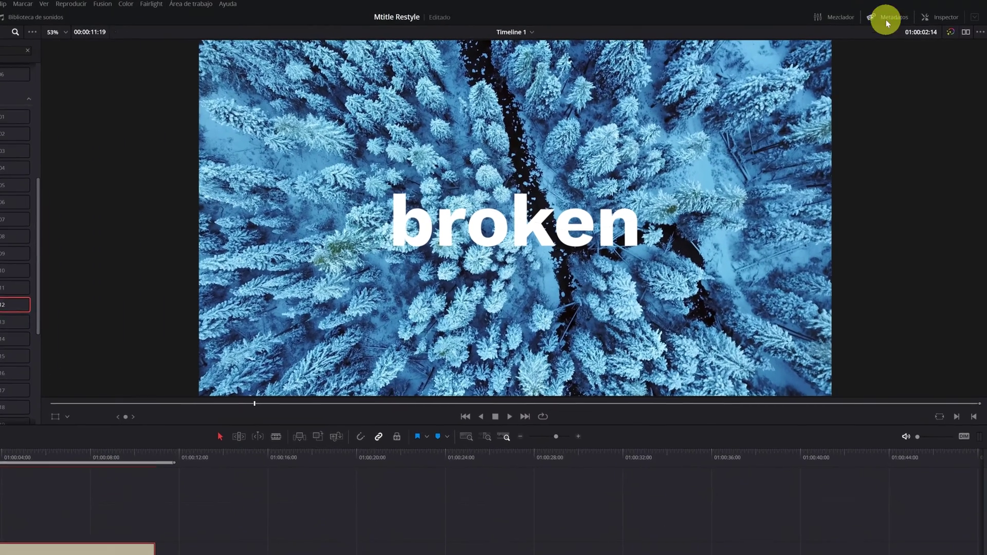
Step: Scale the title to 1.174 in Content Controls, keeping position centred and rotation 0
left_click(938, 15)
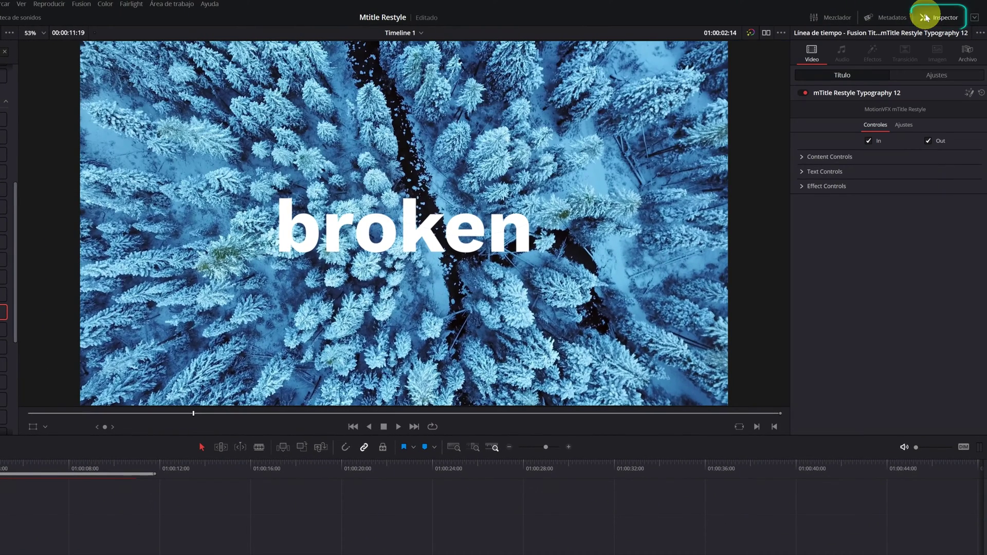
left_click(803, 159)
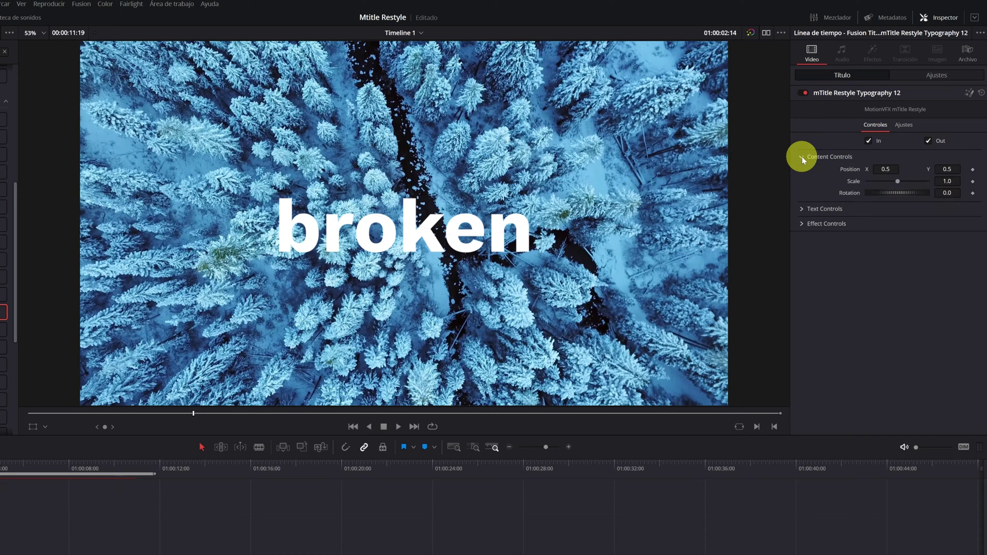
mouse_move(963, 164)
left_mouse_down()
mouse_move(355, 164)
mouse_move(945, 166)
left_mouse_up()
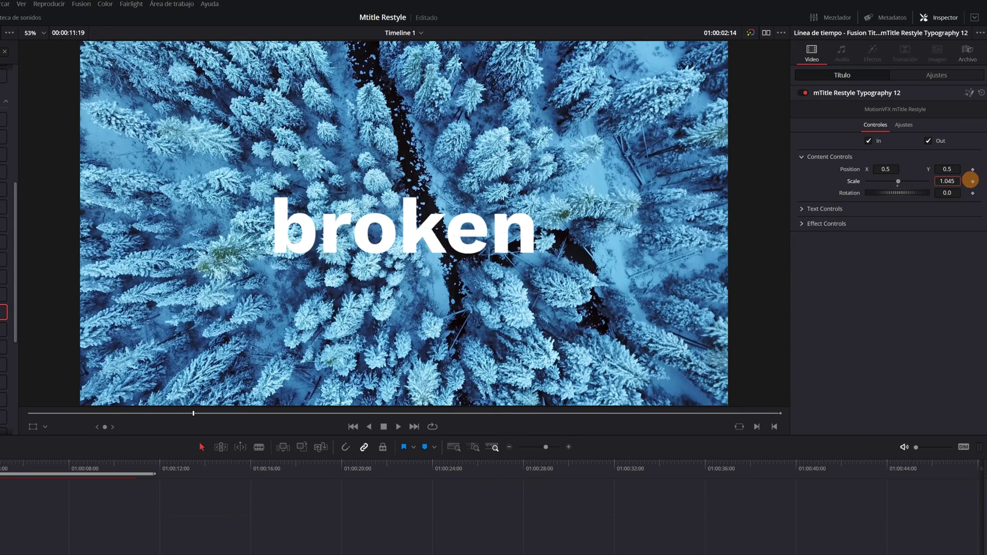
mouse_move(947, 180)
left_mouse_down()
mouse_move(970, 192)
mouse_move(952, 195)
left_mouse_up()
double_click(952, 193)
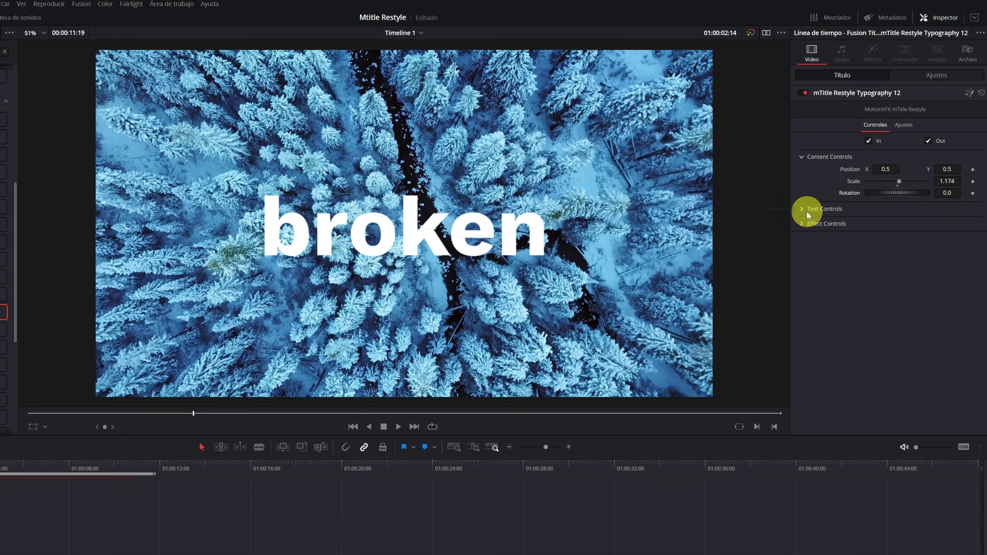
Step: Change the title text to 'Congelados', keeping the Work Sans font and white colour
left_click(803, 209)
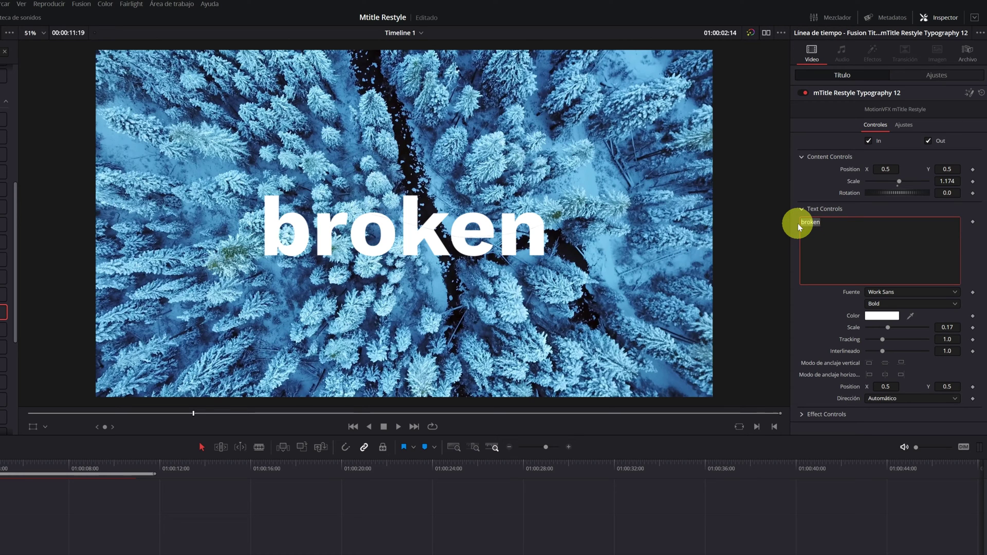
type("Congelados")
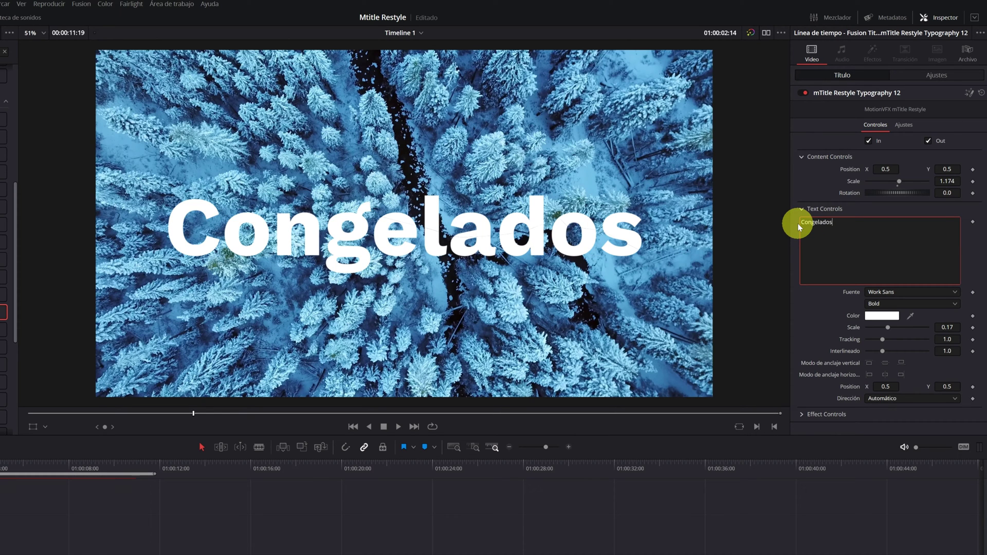
left_click(937, 307)
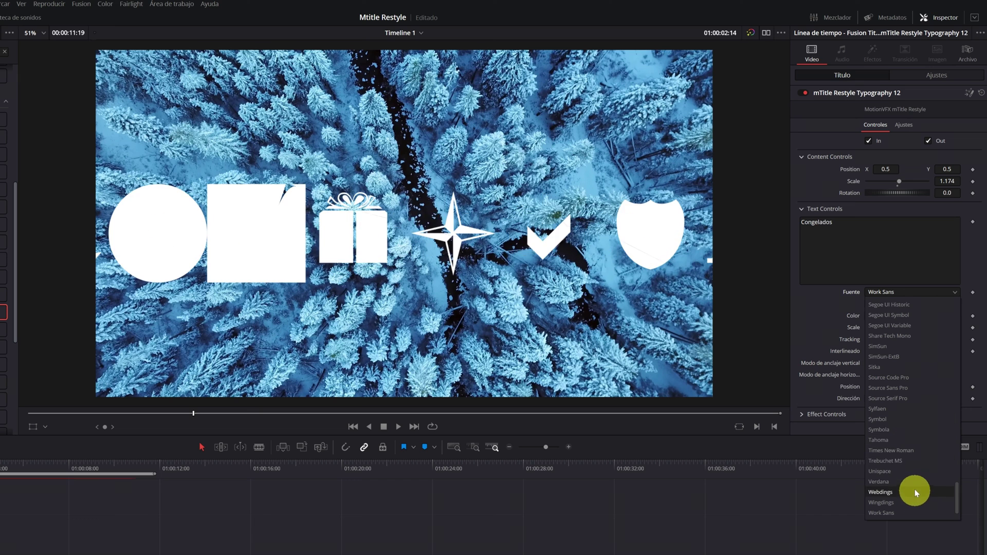
left_click(817, 317)
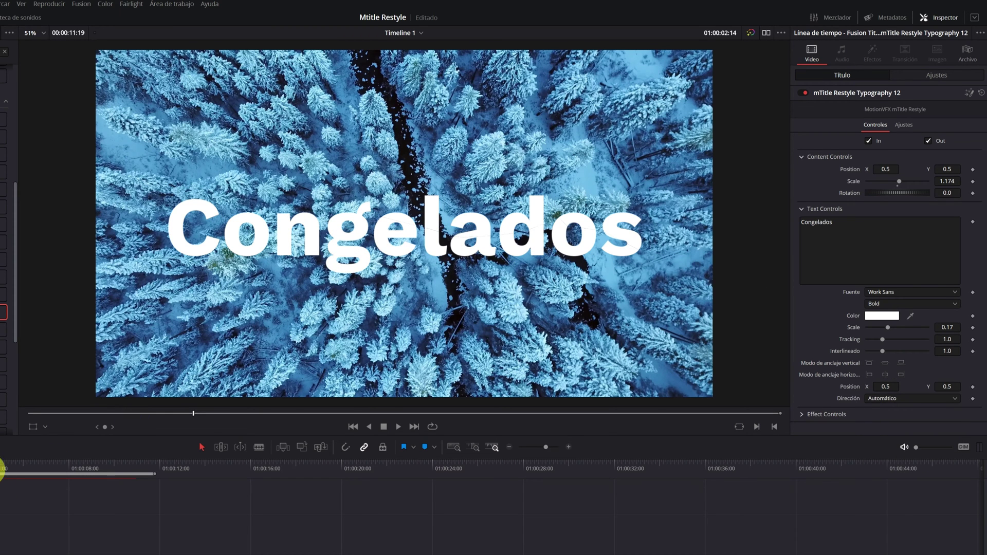
left_click_drag(1, 469, 20, 470)
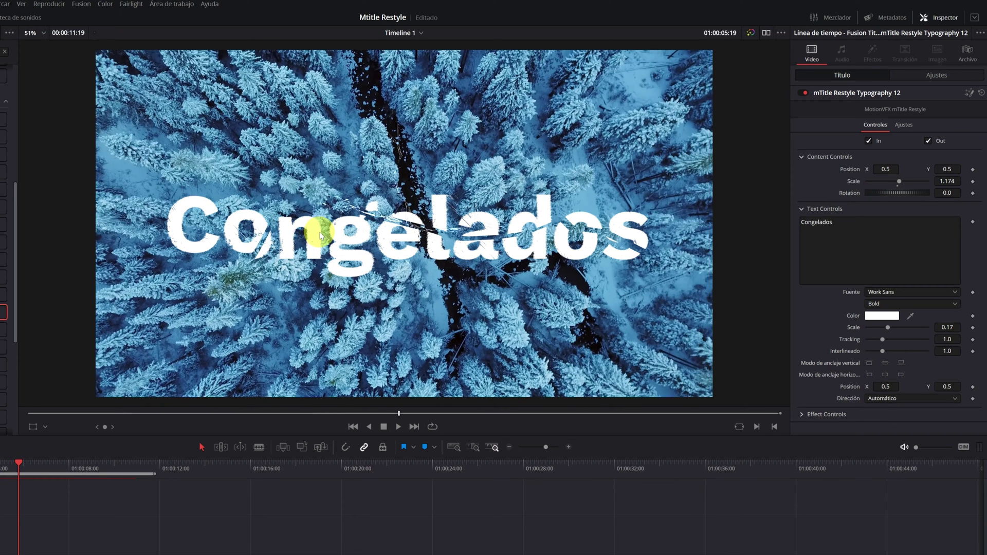
left_click(879, 317)
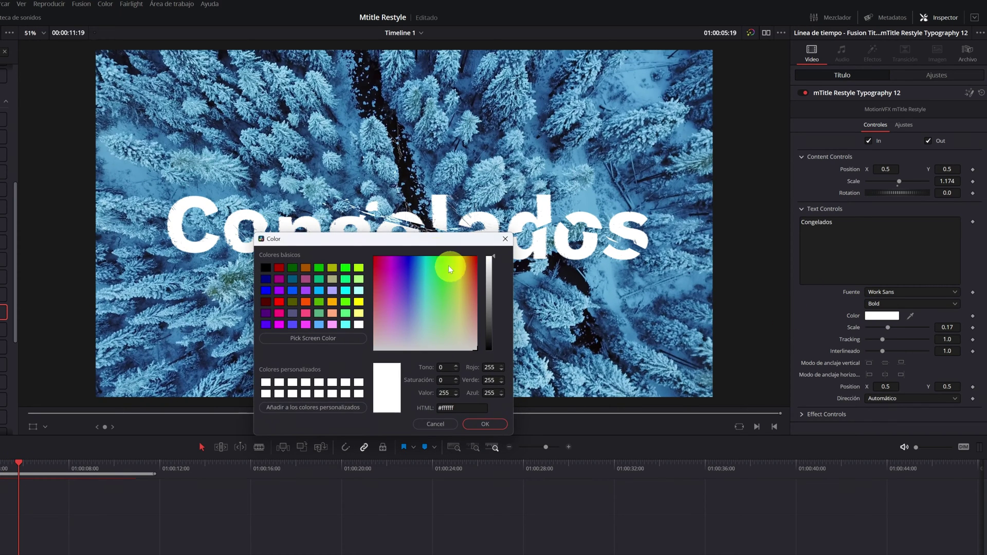
mouse_move(423, 260)
left_mouse_down()
mouse_move(29, 184)
mouse_move(60, 206)
mouse_move(57, 217)
left_mouse_up()
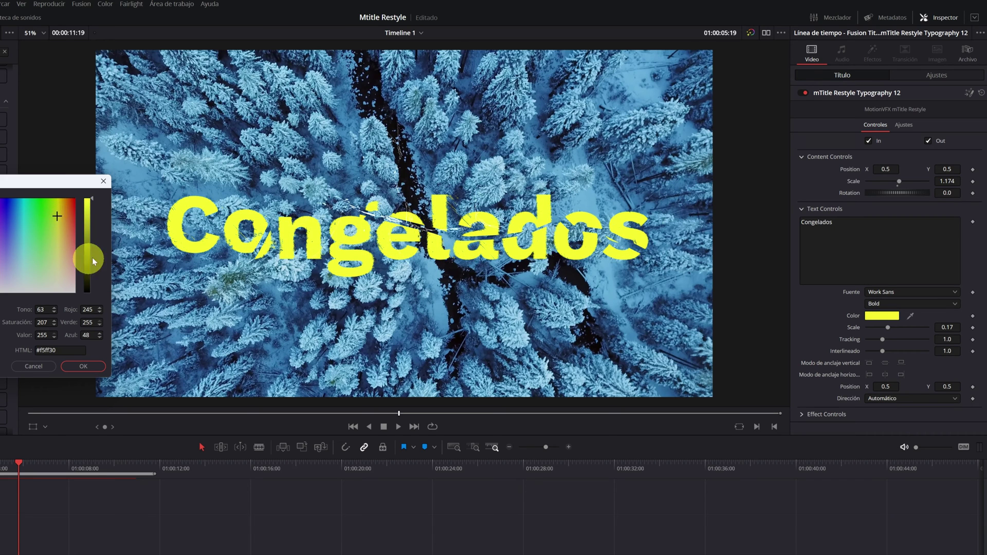
left_click(104, 182)
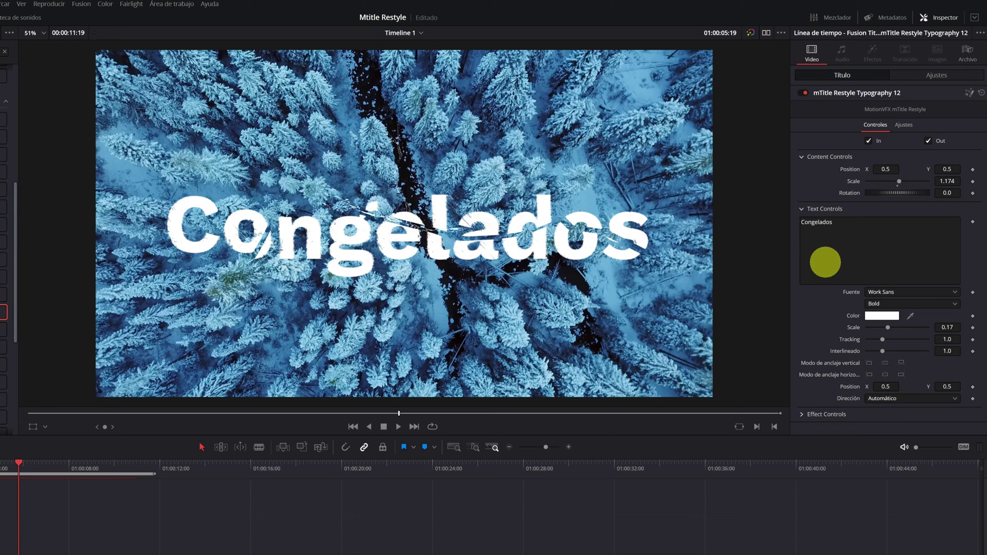
Step: Set the title texture to position 0.49/0.502, size 0.997 and opacity 0.428
left_click(803, 209)
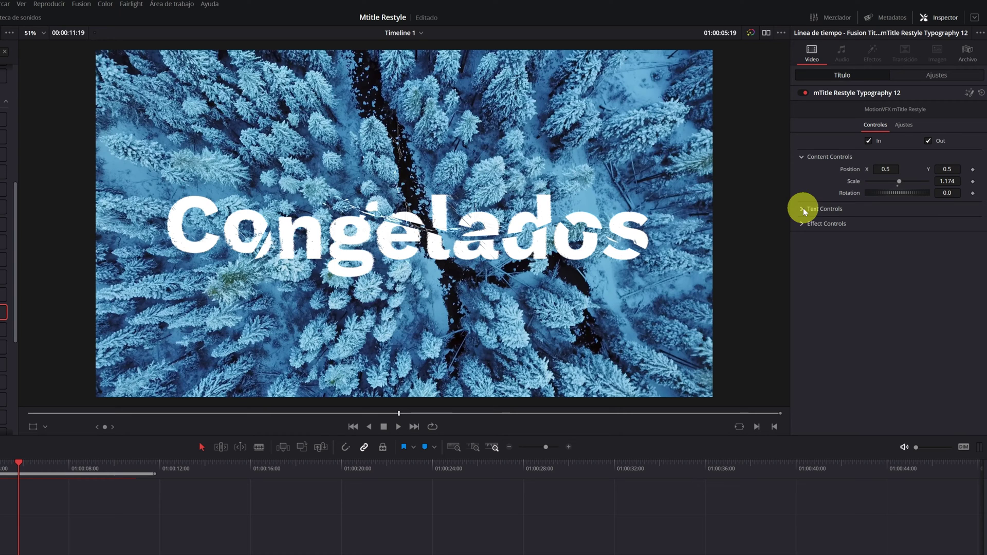
left_click(802, 224)
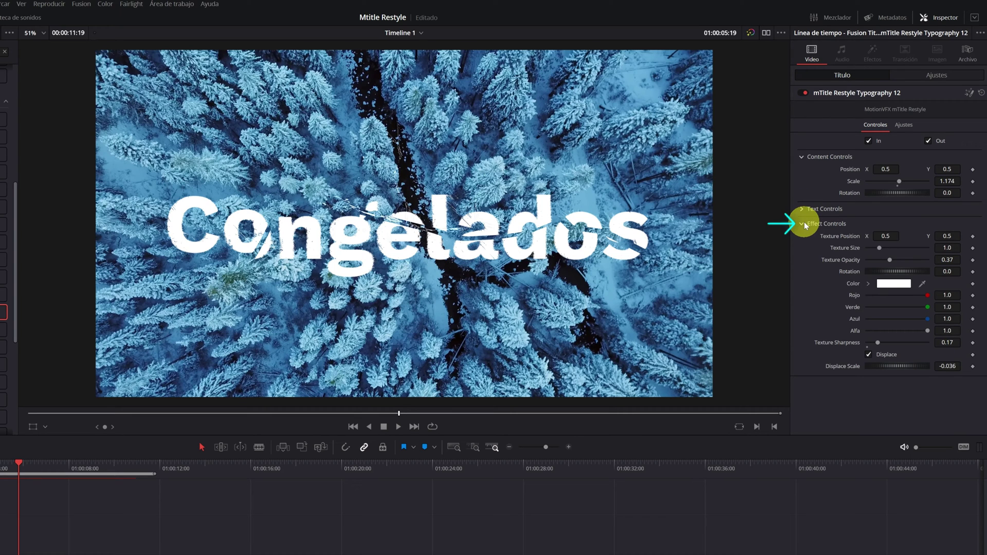
left_click_drag(888, 235, 885, 236)
left_click_drag(948, 236, 925, 238)
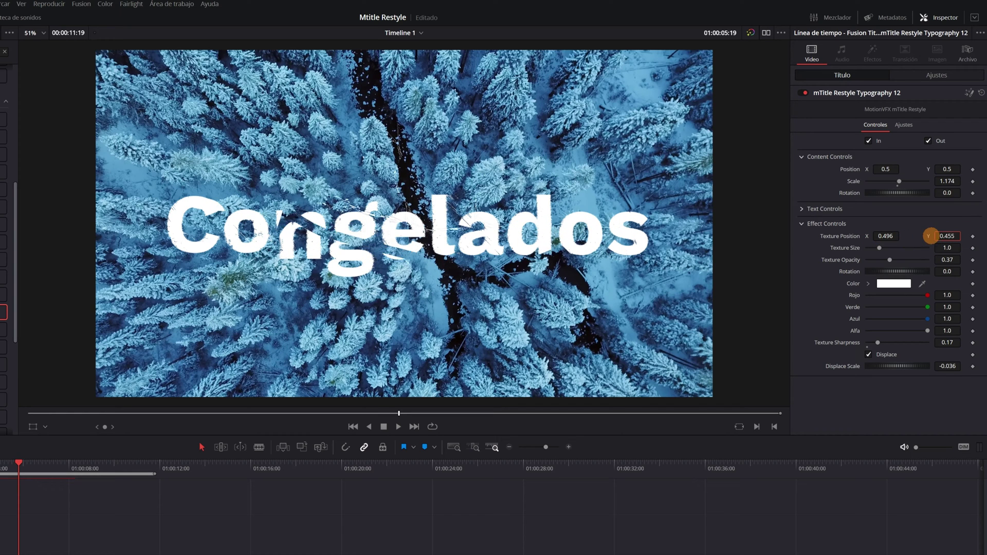
left_click_drag(929, 236, 946, 236)
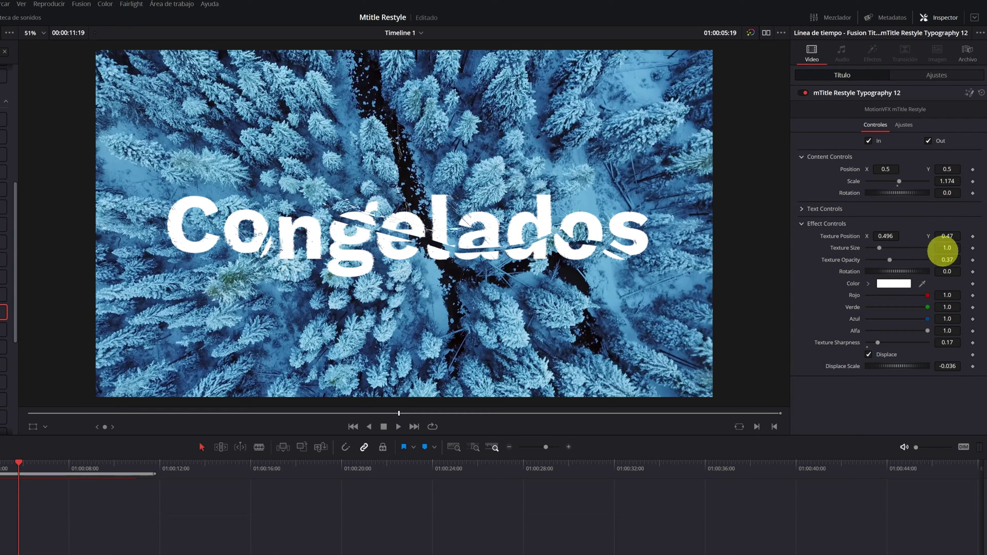
left_click_drag(972, 251, 376, 262)
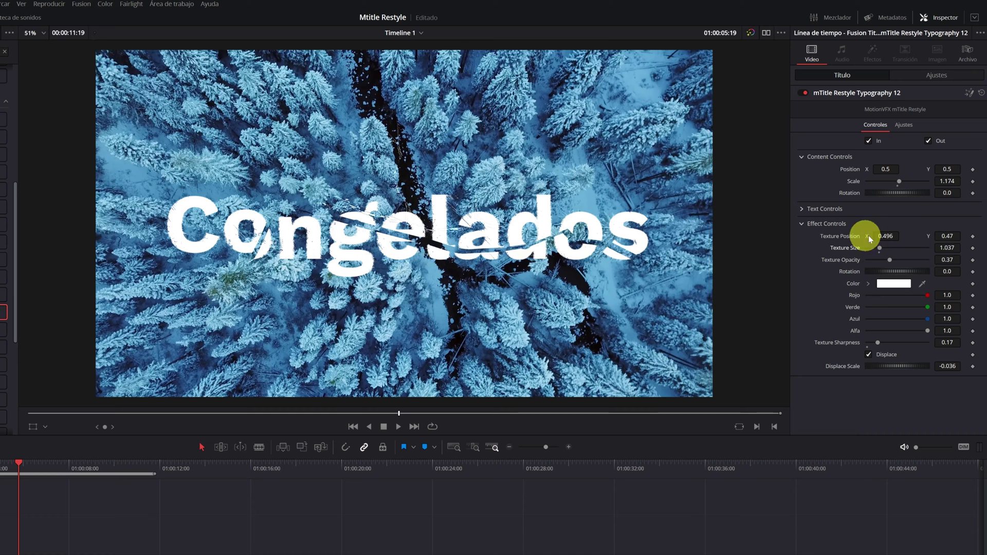
left_click_drag(886, 236, 766, 234)
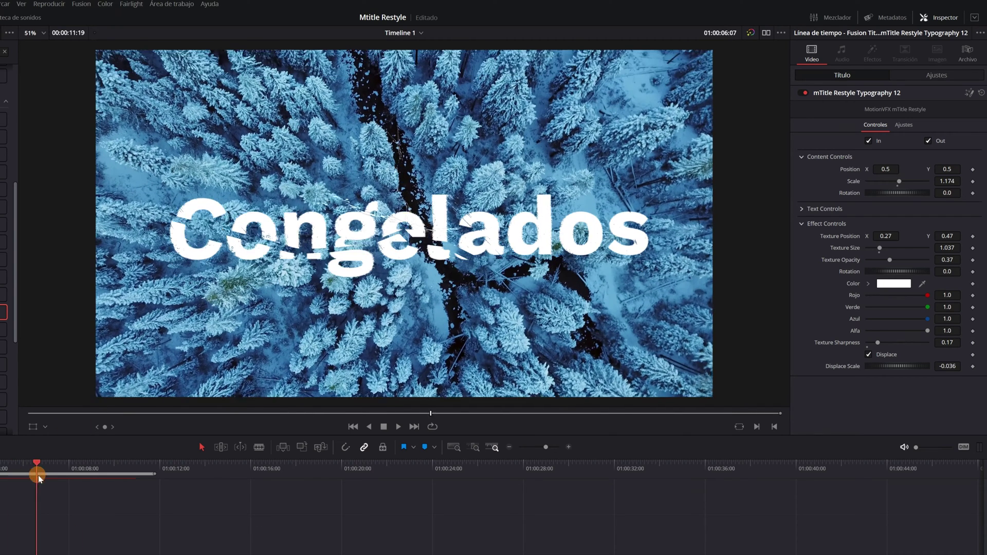
mouse_move(948, 236)
left_mouse_down()
mouse_move(967, 238)
mouse_move(947, 232)
left_mouse_up()
left_click_drag(864, 238, 909, 235)
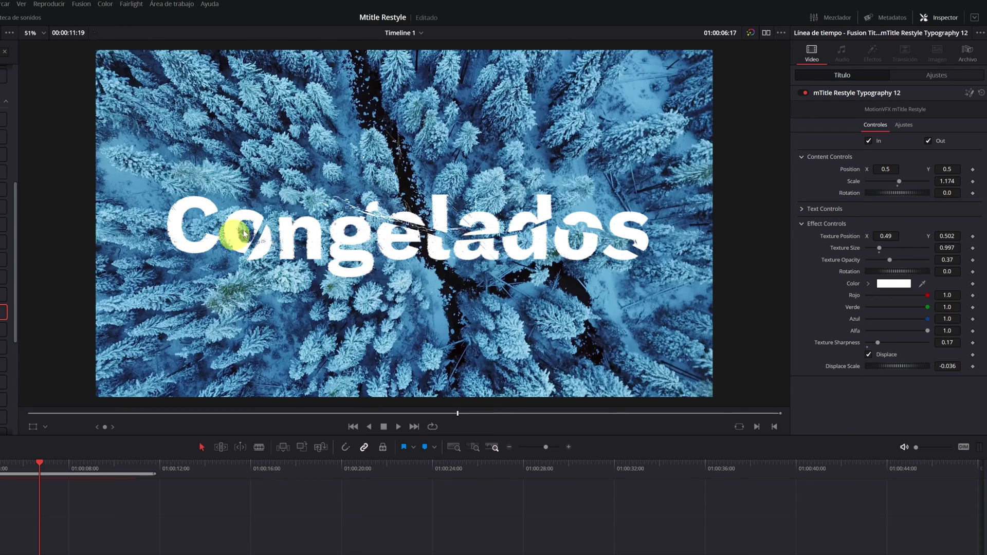
scroll(247, 234, "up", 5)
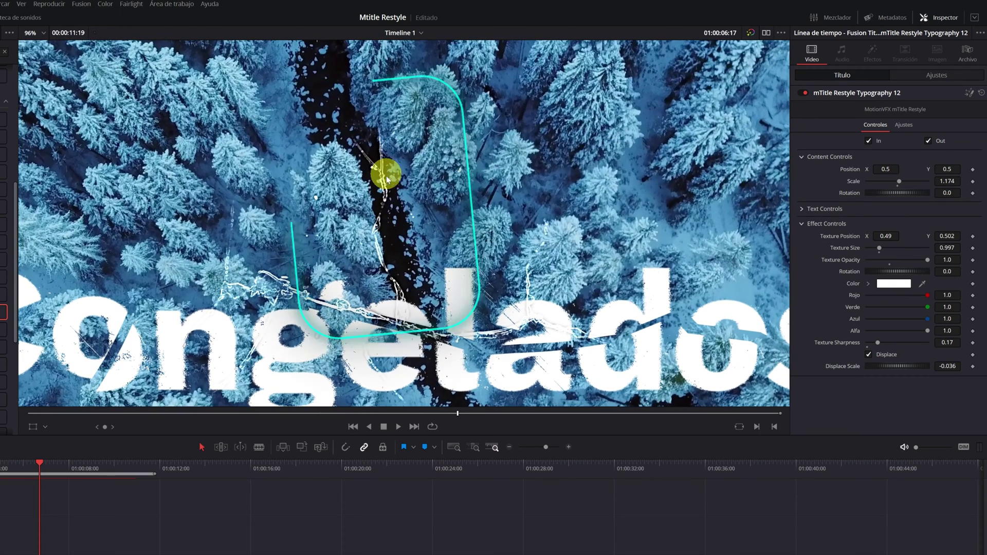
mouse_move(947, 259)
left_mouse_down()
mouse_move(708, 263)
mouse_move(704, 253)
left_mouse_up()
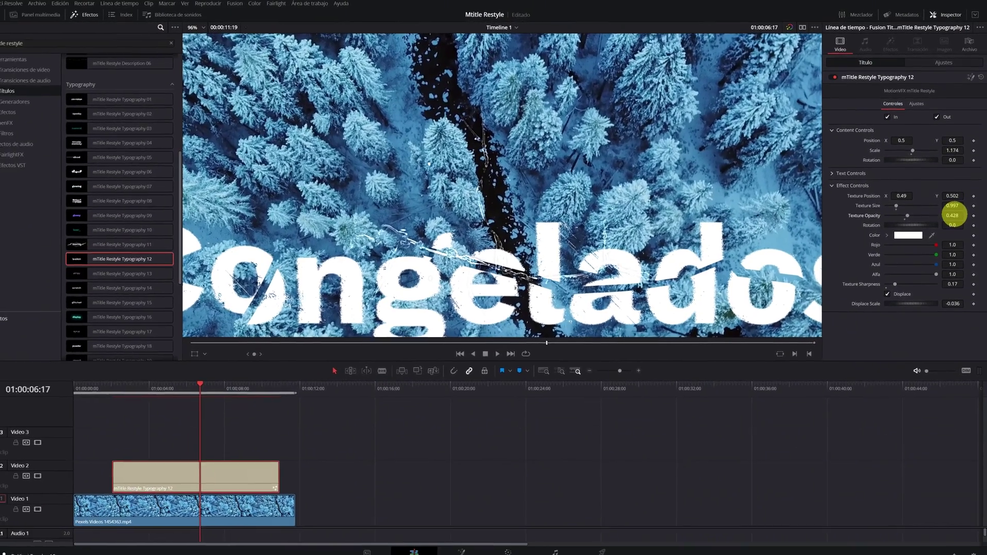
Step: Move the Congelados title clip up to track V3
left_click(200, 394)
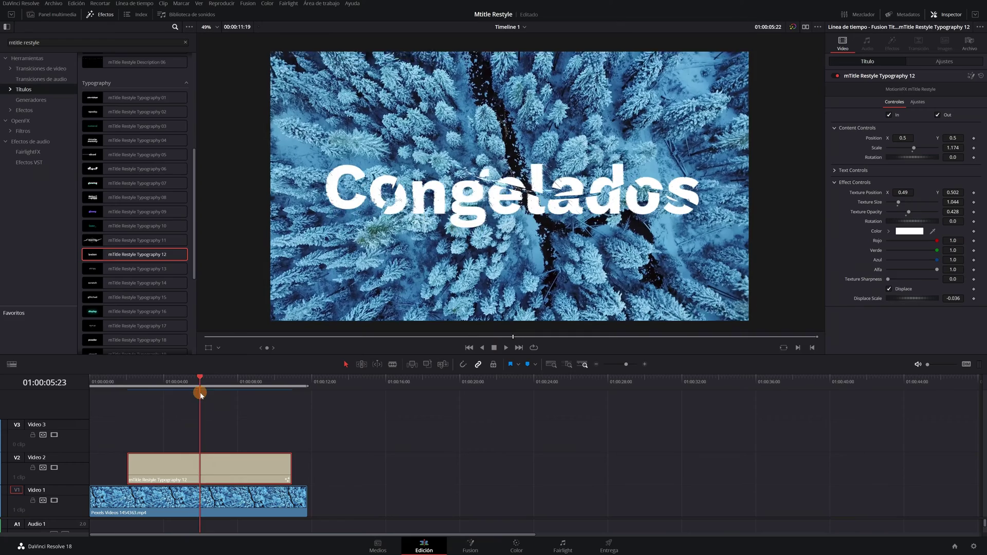
left_click_drag(201, 394, 187, 397)
left_click_drag(206, 469, 195, 451)
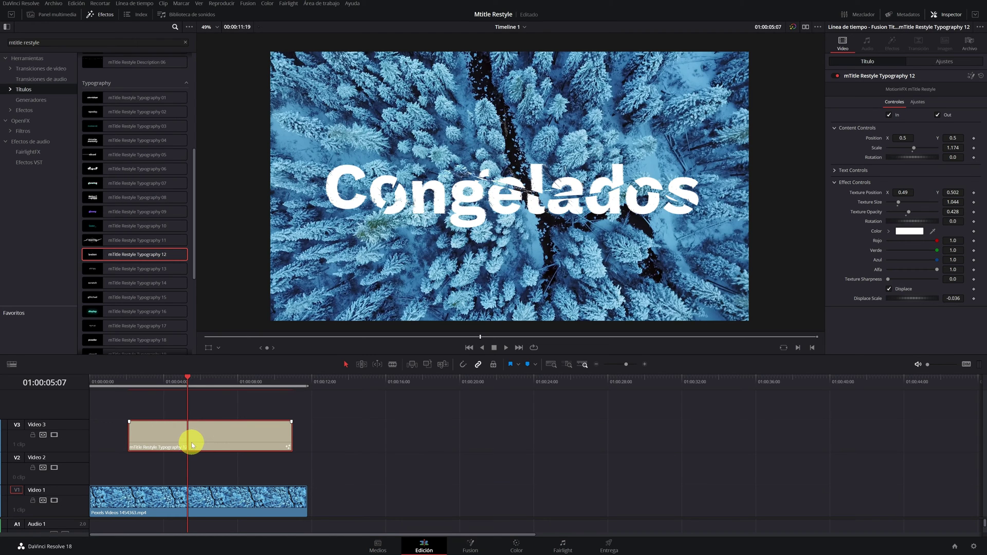
Step: Search effects for 'clip' and place a Clip de ajuste adjustment clip on V2
triple_click(70, 42)
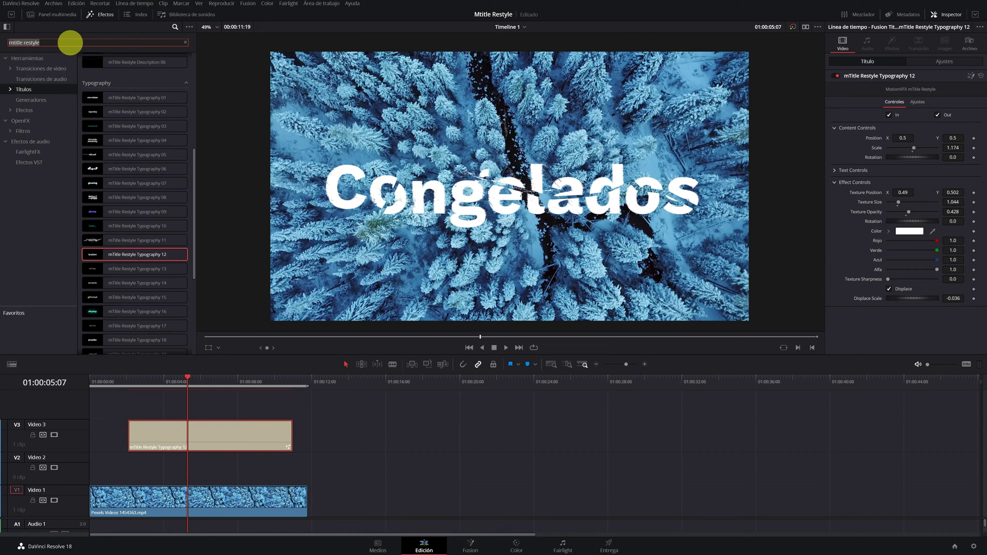
type("clip")
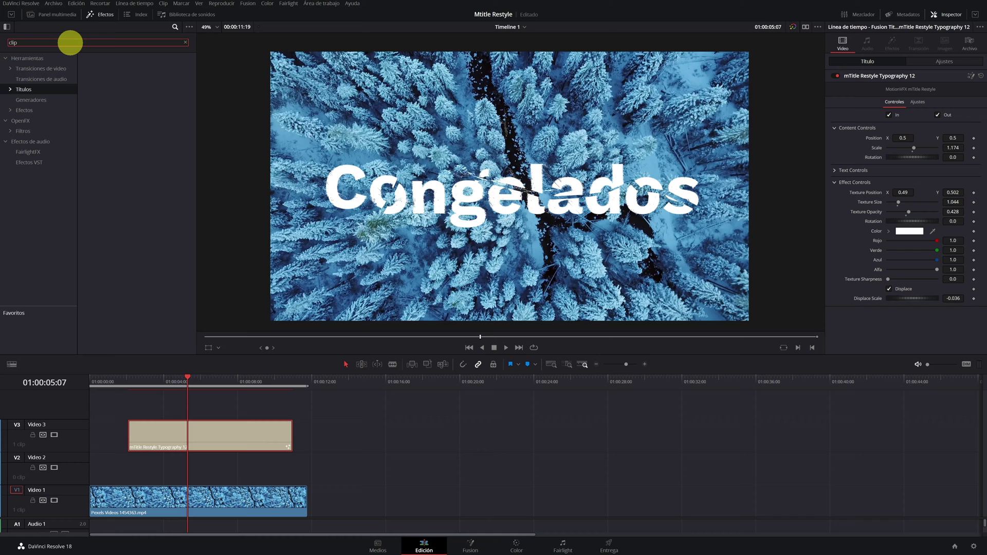
left_click(58, 60)
left_click(116, 76)
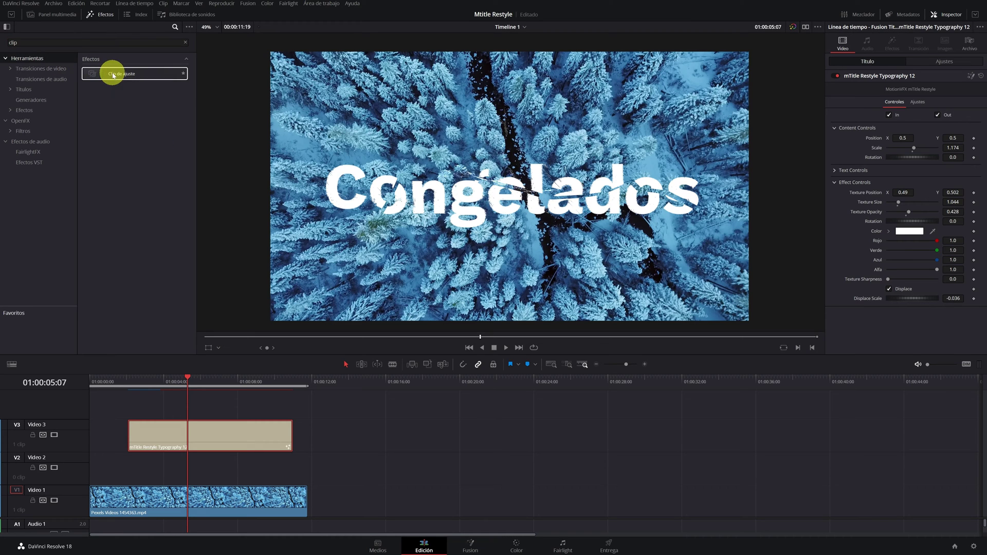
left_click_drag(124, 131, 134, 473)
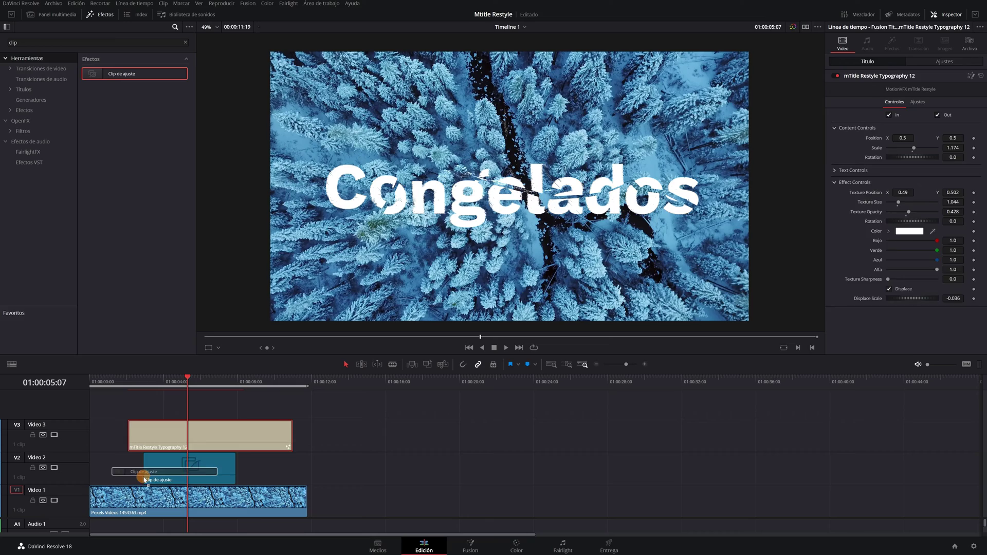
left_click(172, 468)
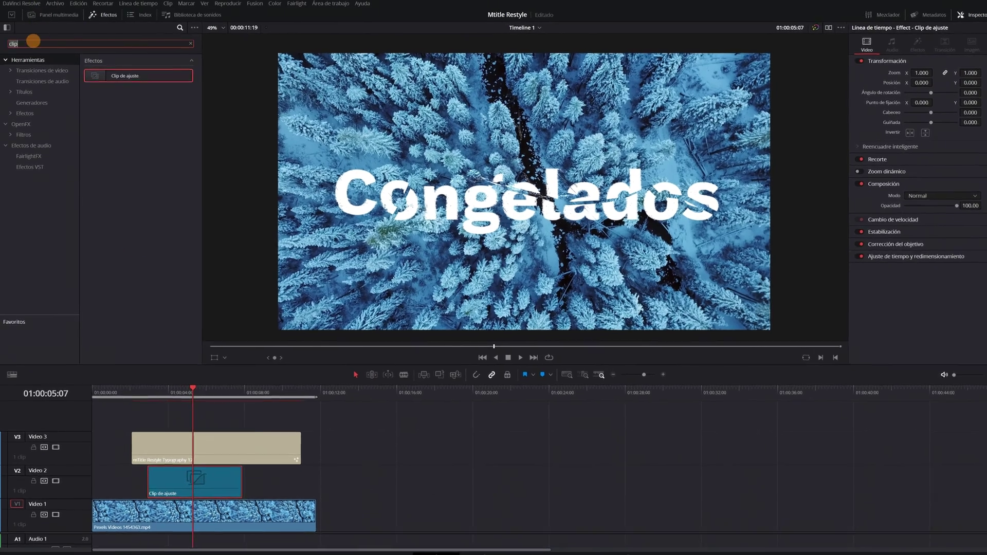
Step: Search effects for 'mtitle' and drop mTitle Restyle Frost onto the V2 adjustment clip
double_click(32, 42)
type("mtitle")
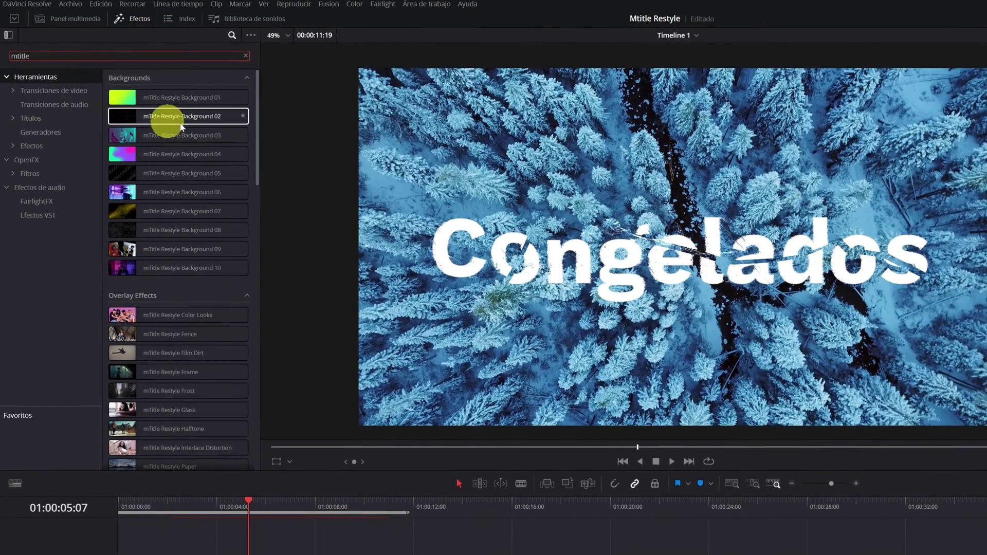
left_click_drag(257, 128, 256, 170)
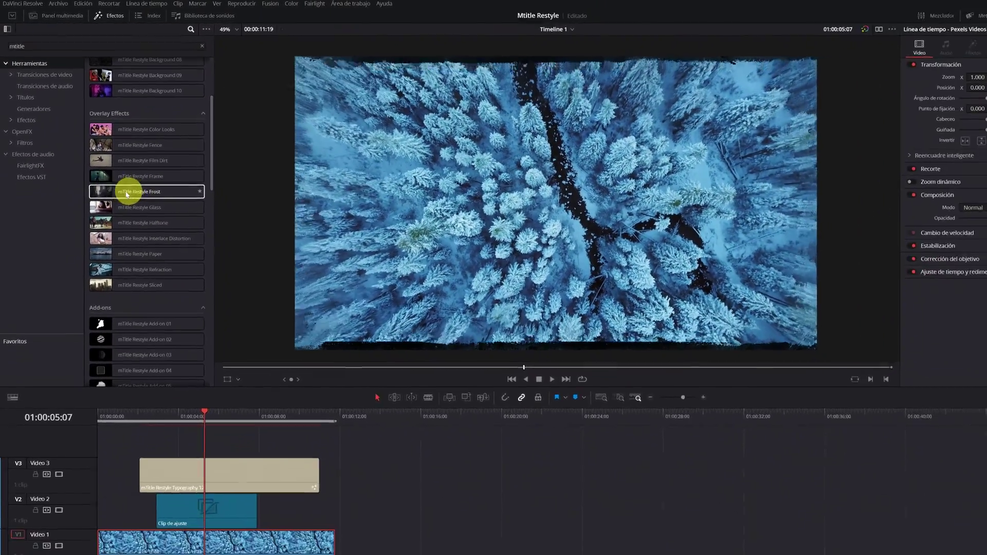
left_click(157, 230)
left_click_drag(121, 181, 167, 469)
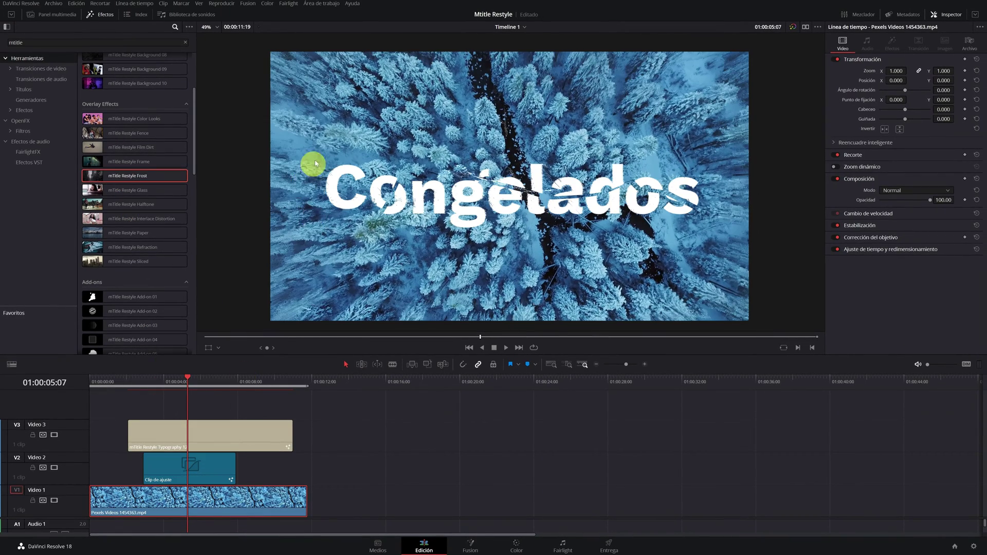
Step: Zoom and pan the viewer to inspect the frosted title
scroll(439, 163, "up", 3)
scroll(450, 142, "up", 2)
scroll(442, 266, "up", 2)
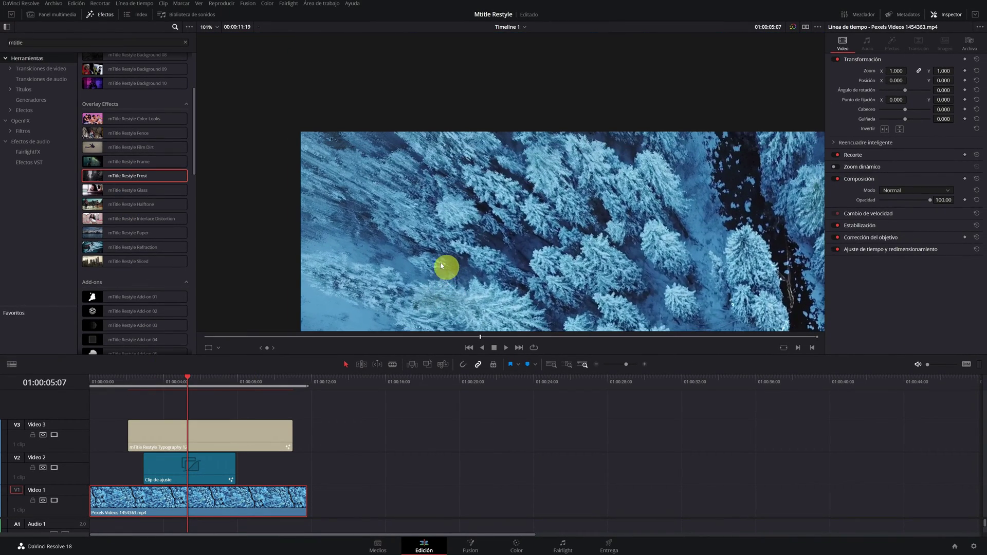
scroll(514, 190, "up", 2)
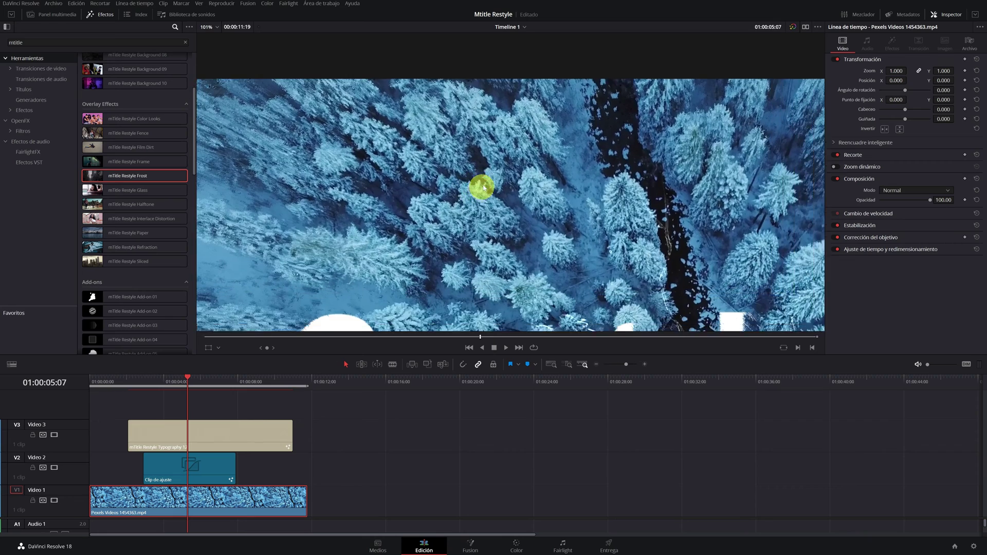
scroll(549, 226, "down", 1)
scroll(464, 188, "down", 1)
scroll(447, 174, "down", 1)
scroll(558, 201, "down", 1)
scroll(514, 188, "up", 1)
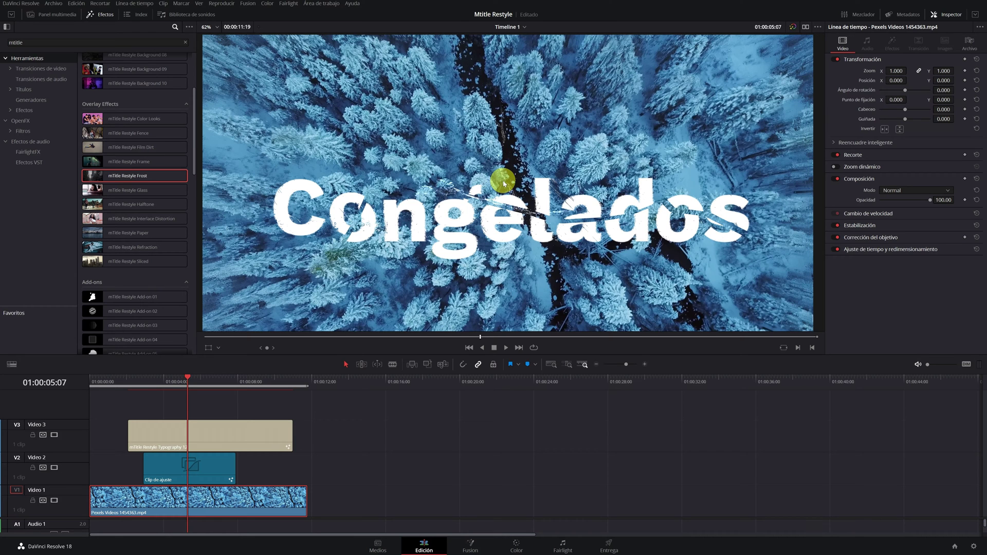
left_click_drag(504, 183, 511, 185)
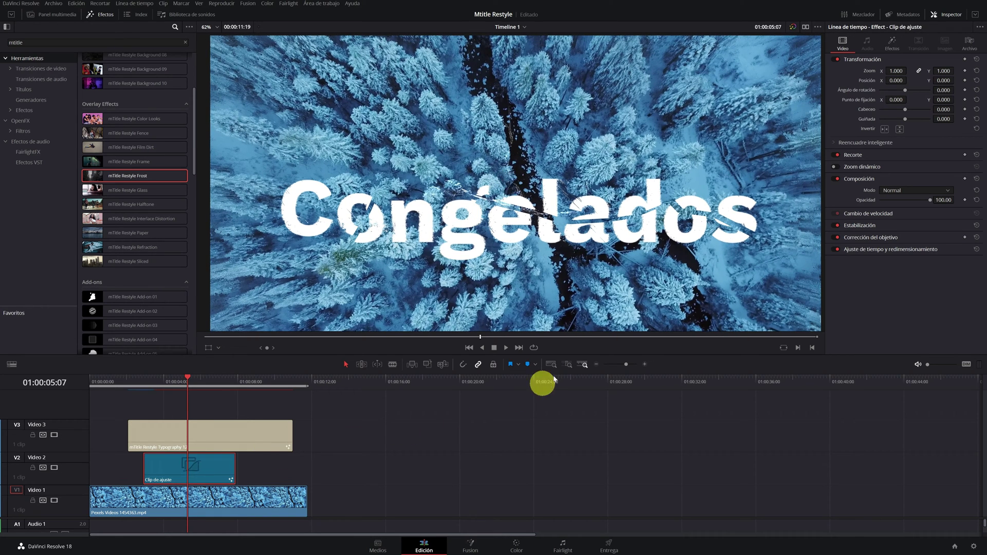
Step: Set Frost texture gamma to 1.34, texture contrast to -0.029 and refraction to about 0.52
left_click(889, 46)
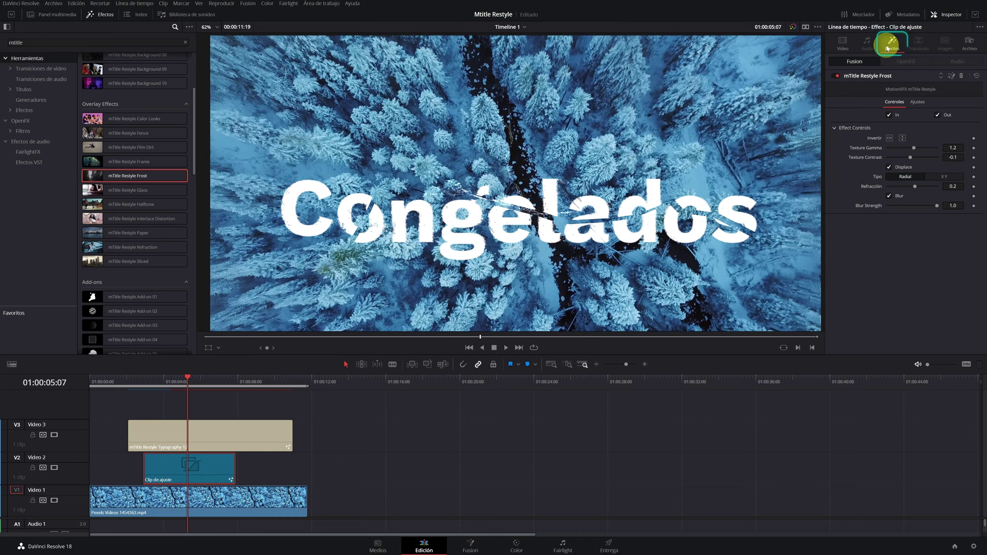
mouse_move(969, 145)
left_mouse_down()
mouse_move(447, 120)
mouse_move(498, 127)
left_mouse_up()
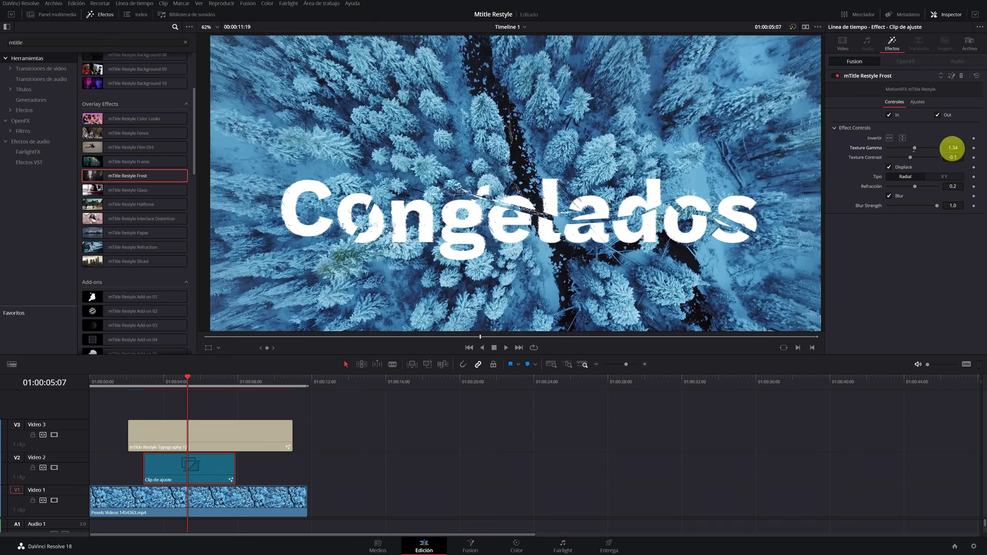
left_click_drag(951, 157, 508, 158)
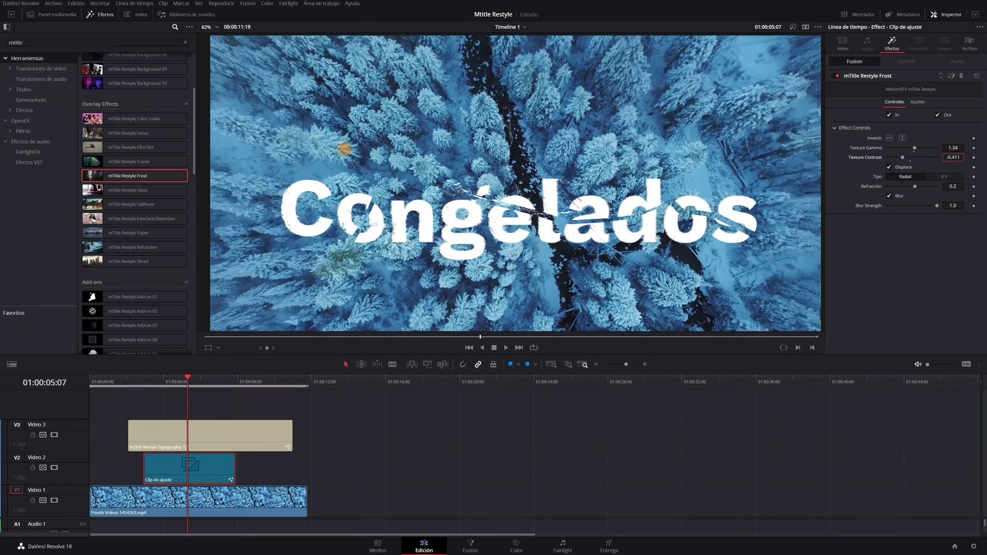
left_click_drag(508, 158, 480, 148)
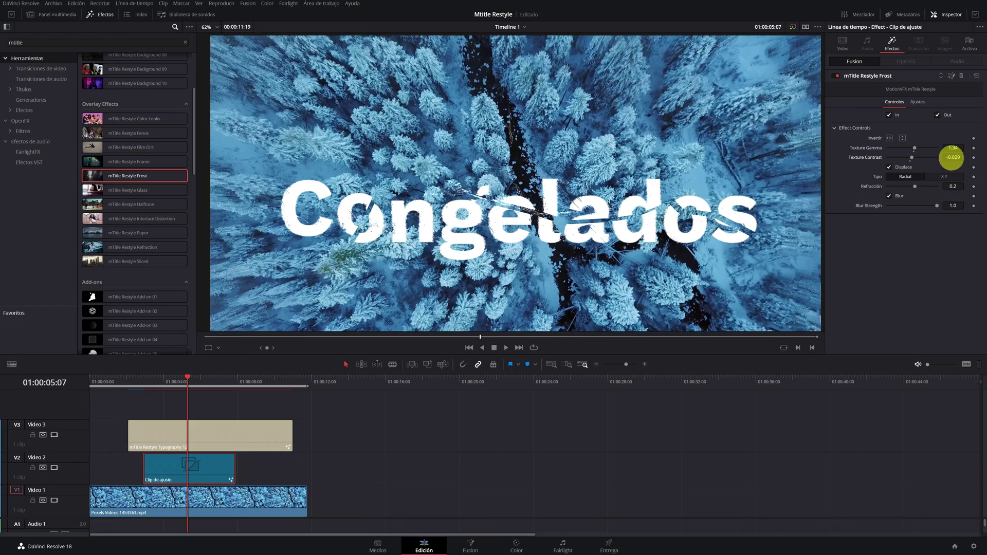
mouse_move(517, 184)
left_mouse_down()
mouse_move(623, 189)
mouse_move(592, 191)
left_mouse_up()
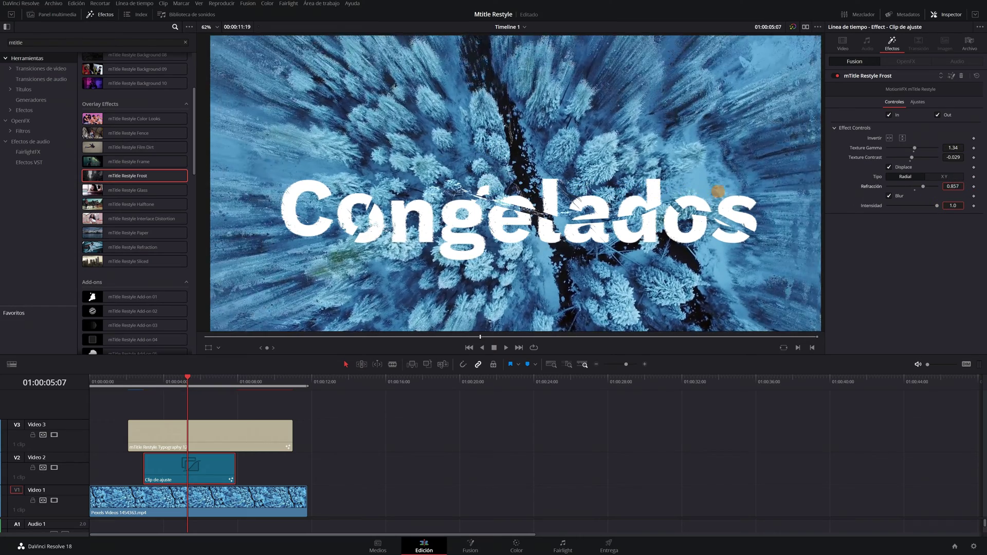
left_click(147, 428)
left_click_drag(137, 387, 128, 387)
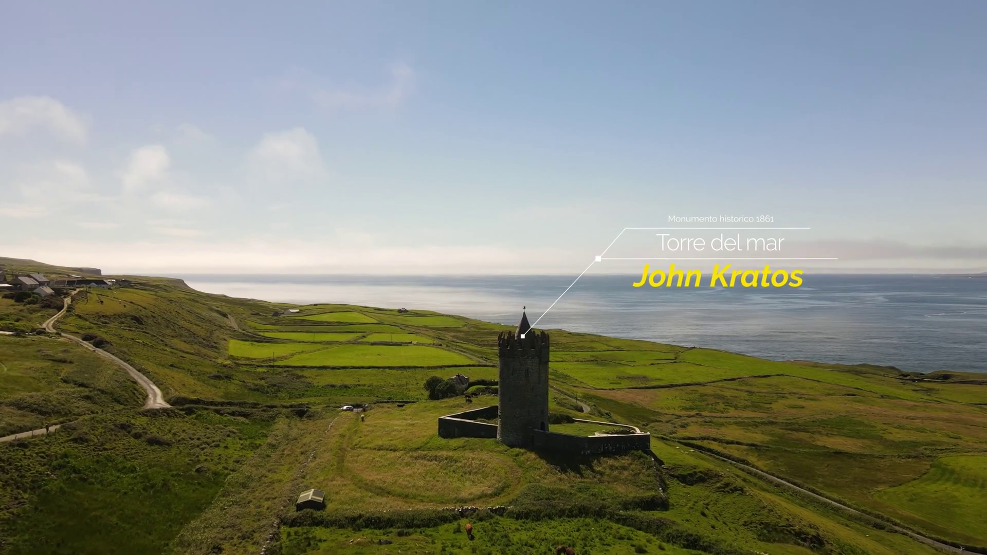
Step: Scroll the Effects list to the mCallouts Simple 2 presets for the castle clip
scroll(217, 43, "up", 1)
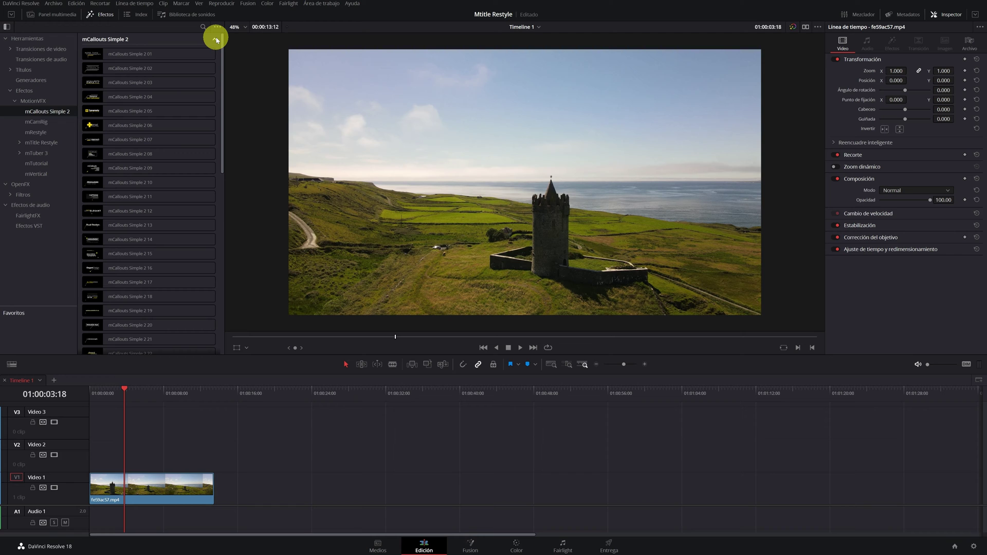
Step: Select the mCallouts Simple 2 03 template and try placing it on the timeline
left_click(106, 86)
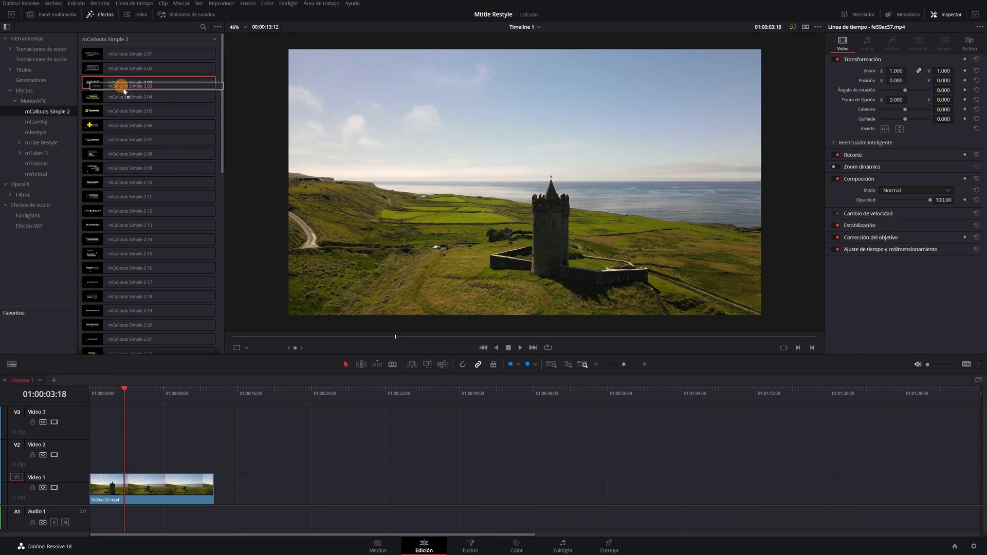
left_click_drag(147, 486, 156, 383)
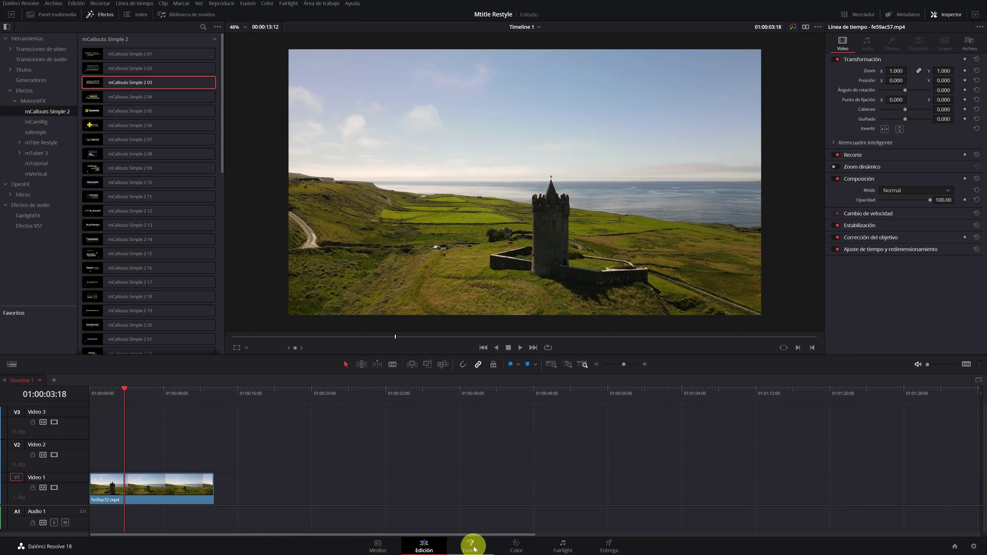
left_click_drag(120, 397, 205, 405)
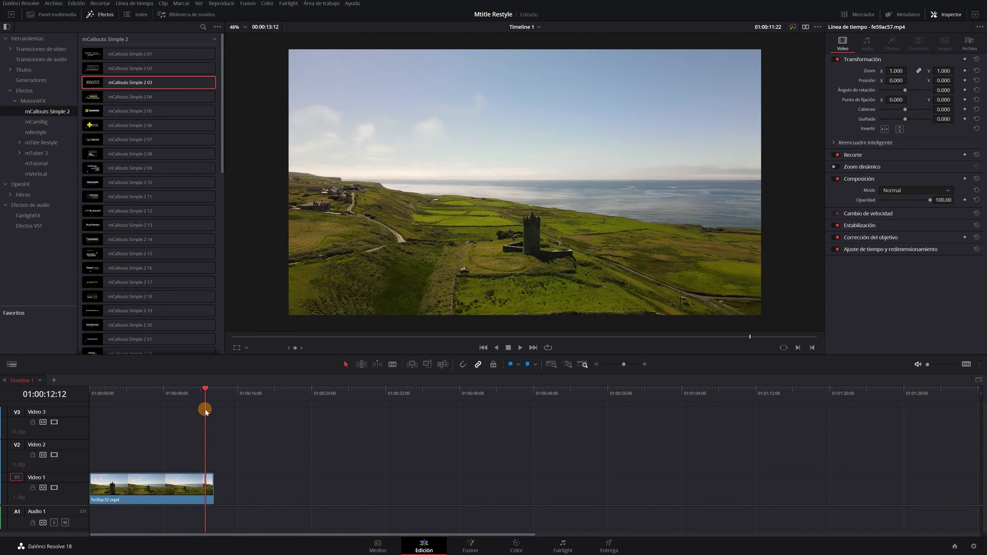
Step: Trim the castle clip's head, slide it to 01:00:00:00, and trim its tail to about 01:00:08:23
left_click_drag(95, 488, 118, 488)
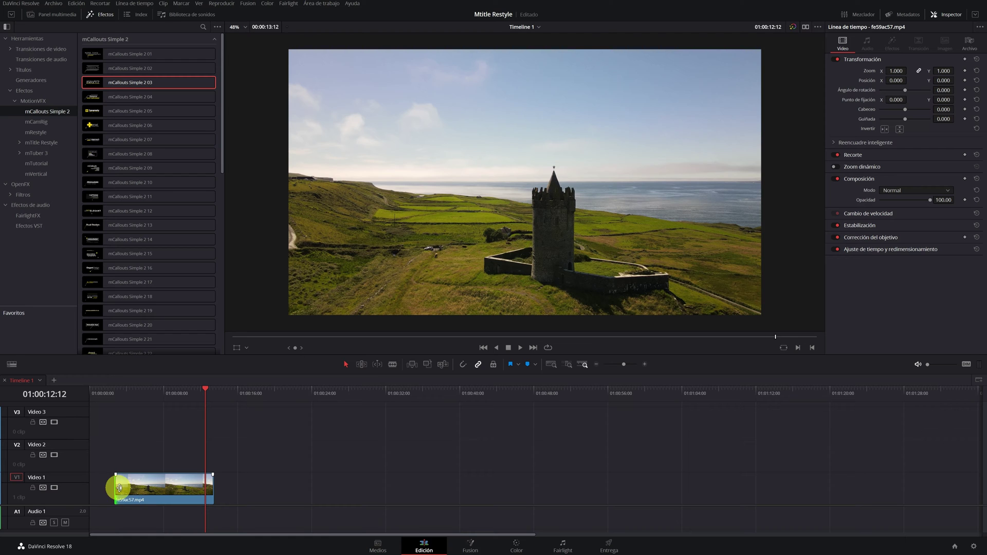
left_click_drag(119, 488, 94, 488)
left_click_drag(147, 404, 173, 405)
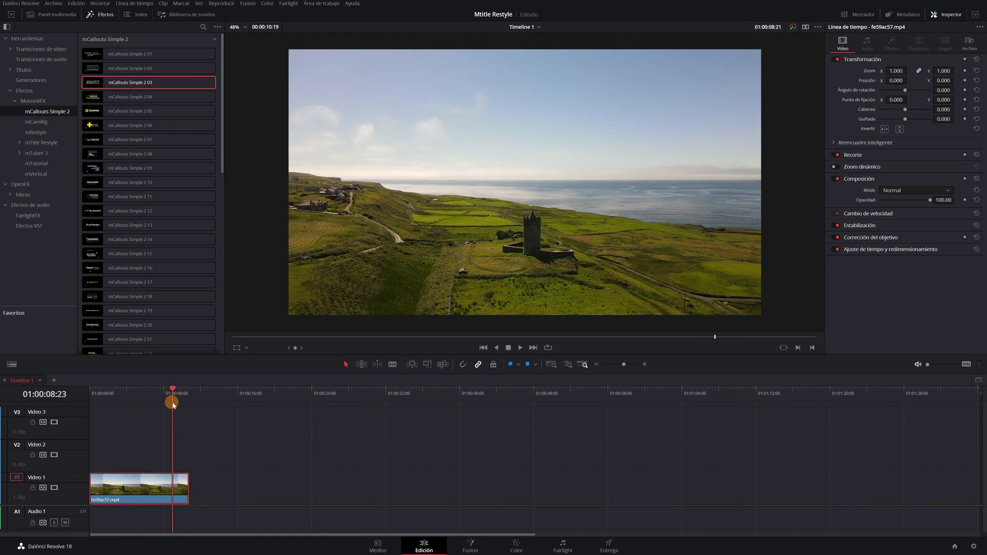
left_click_drag(188, 488, 171, 493)
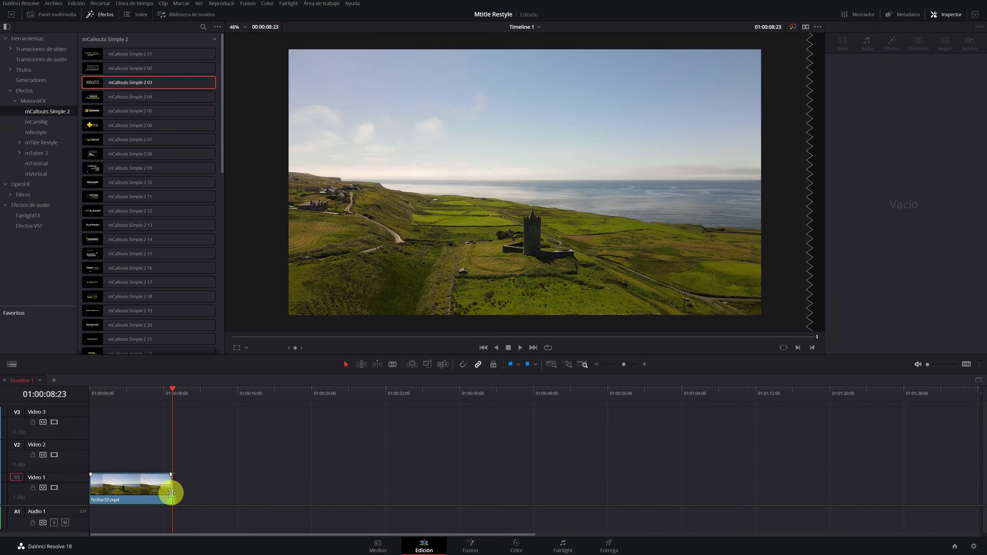
Step: Turn the trimmed castle clip on V1 into Compound Clip 2 with Crear clip compuesto, then select it
left_click(128, 488)
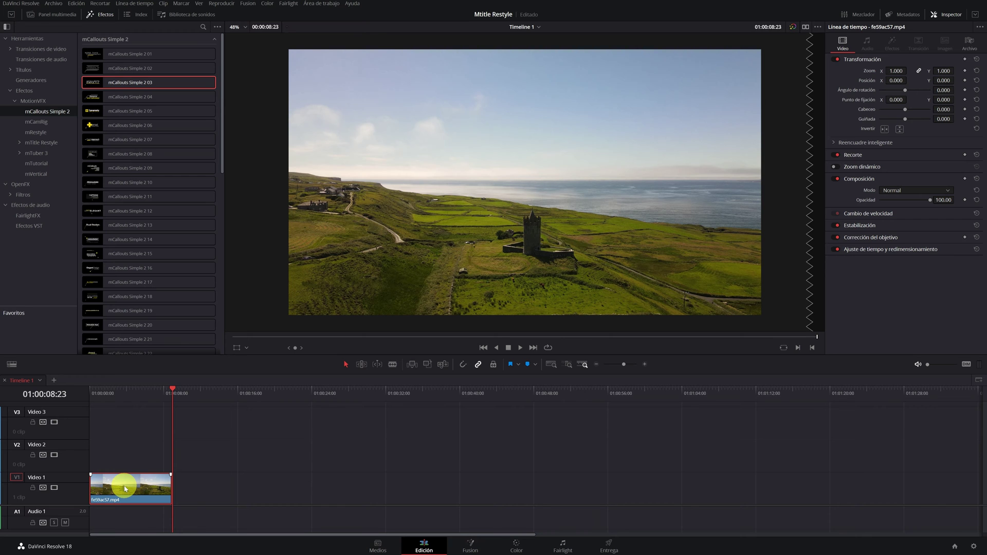
right_click(125, 489)
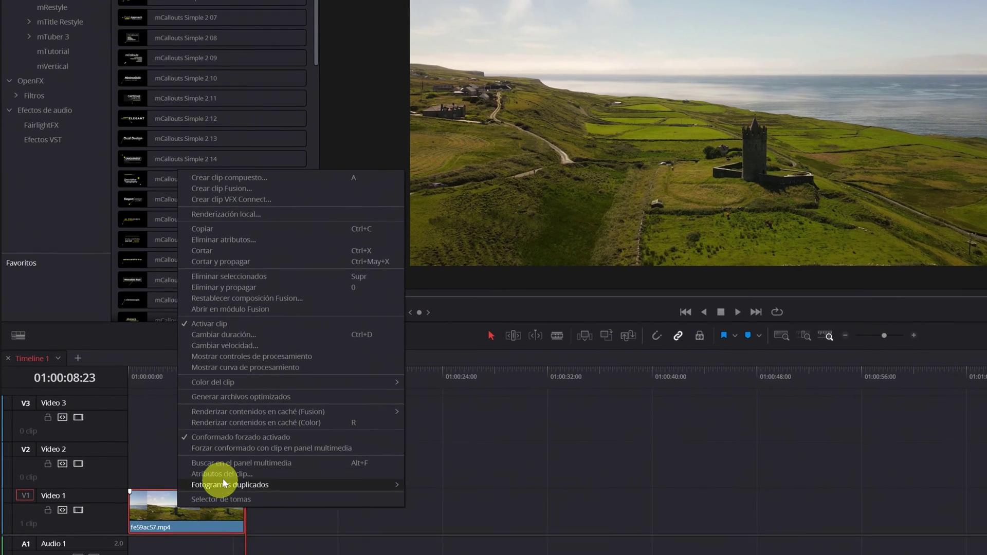
left_click(272, 177)
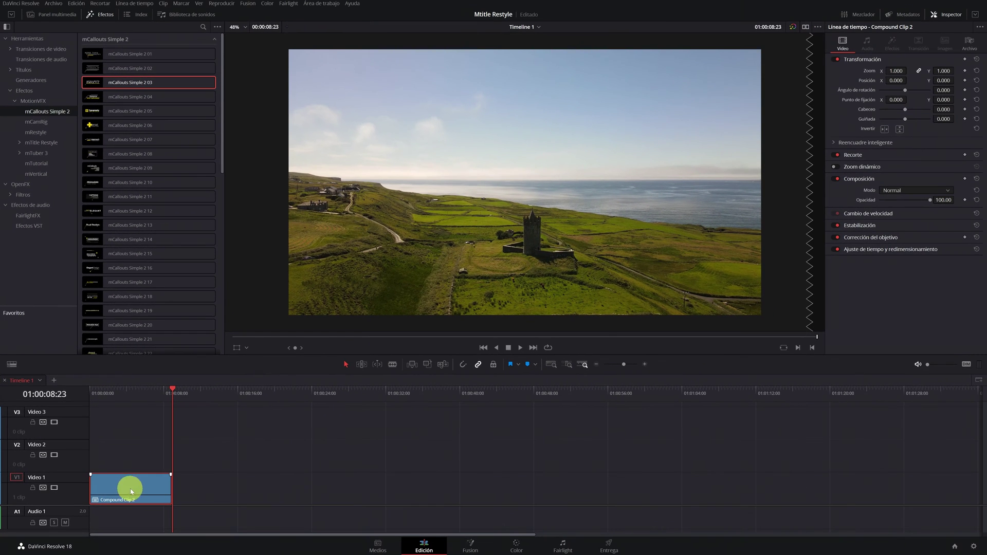
left_click(135, 394)
left_click(123, 486)
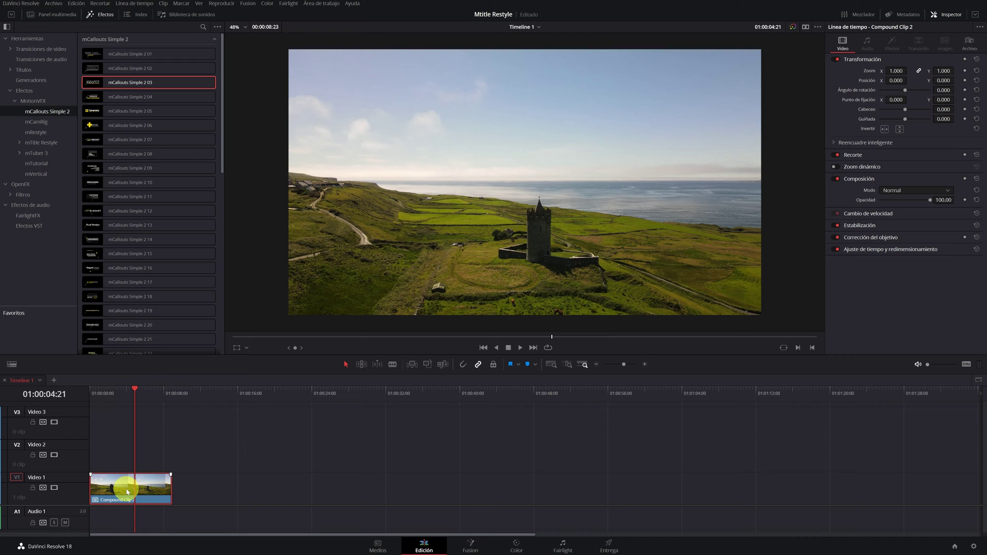
Step: Open the compound clip on the Fusion page with the effects library showing
left_click(471, 549)
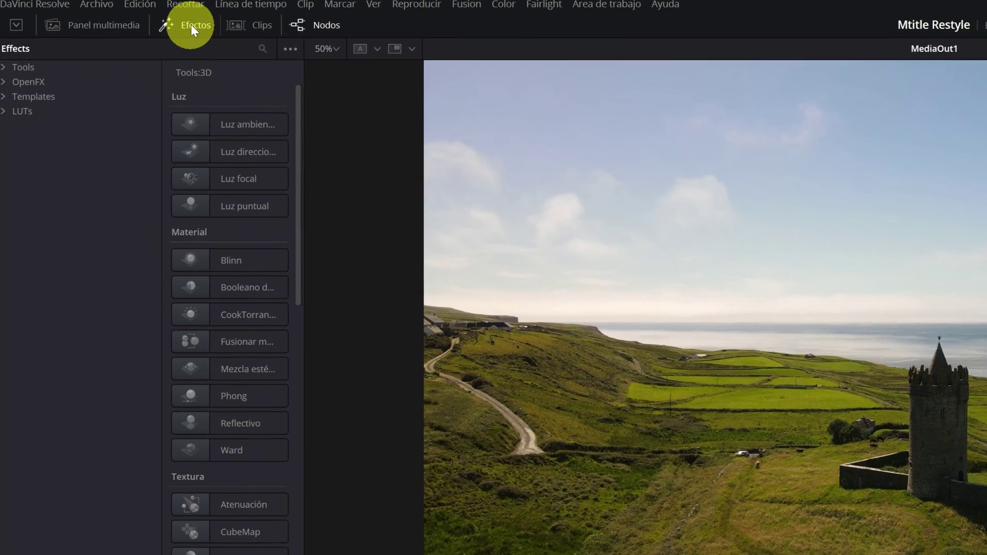
left_click(191, 24)
left_click(199, 25)
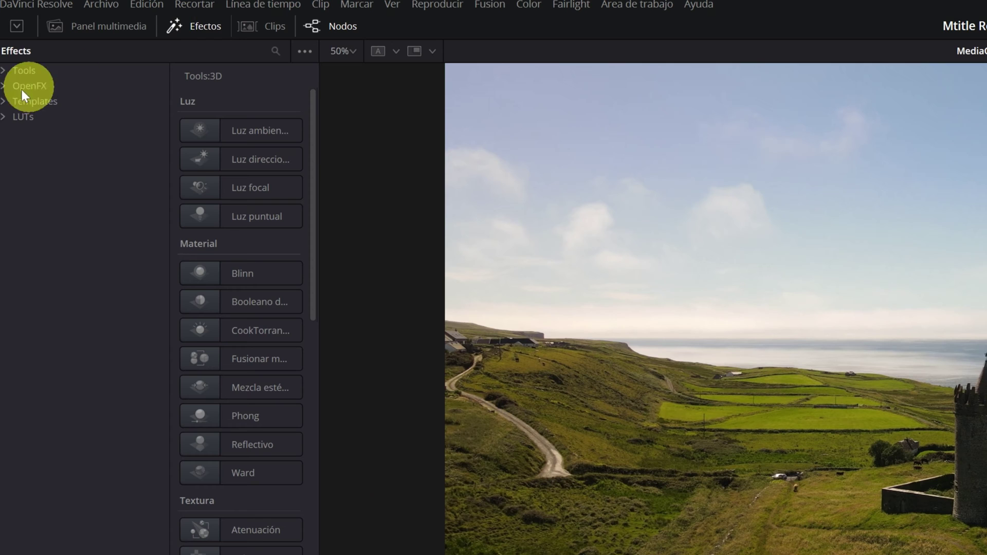
Step: Expand Templates > Edit > Effects > MotionVFX and list the mCallouts Simple 2 templates
left_click(5, 103)
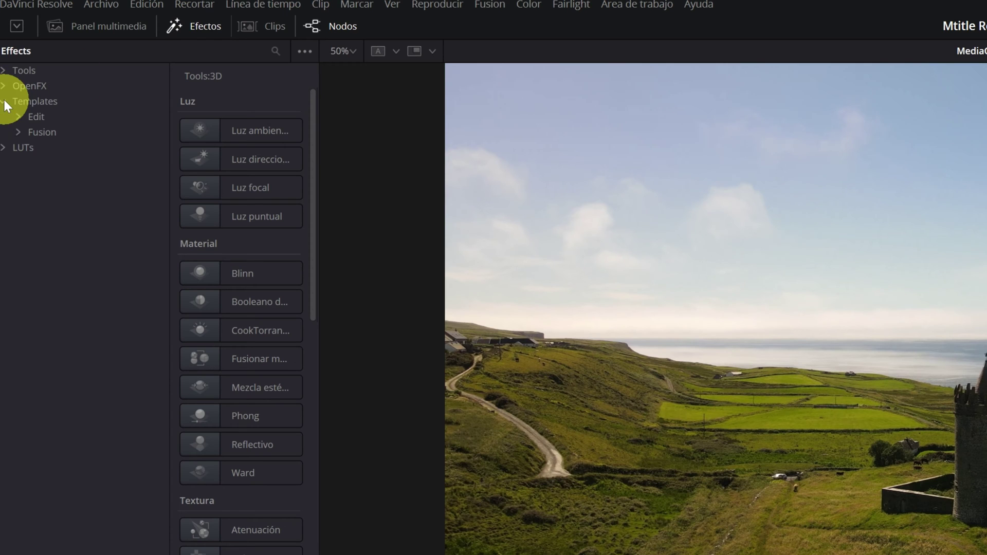
left_click(19, 118)
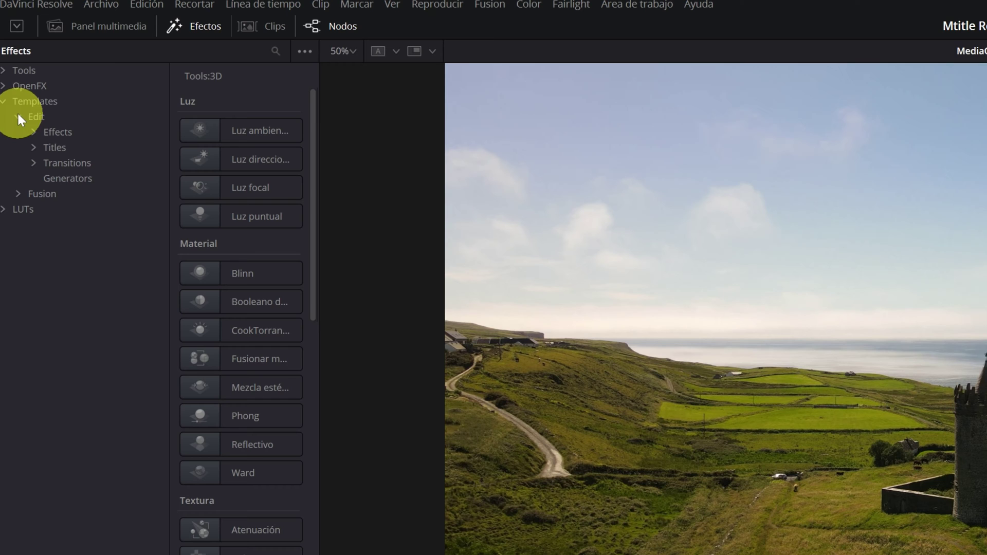
left_click(33, 132)
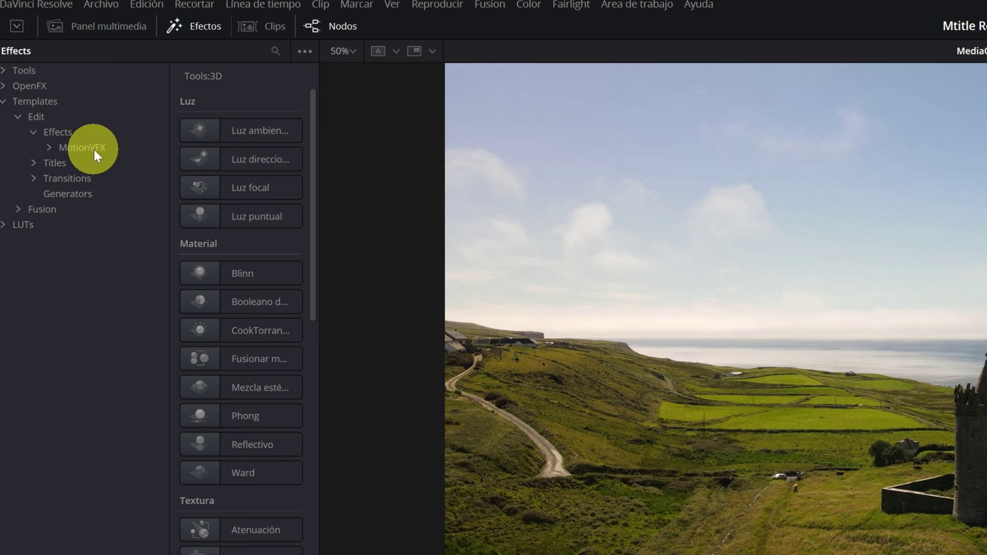
left_click(49, 148)
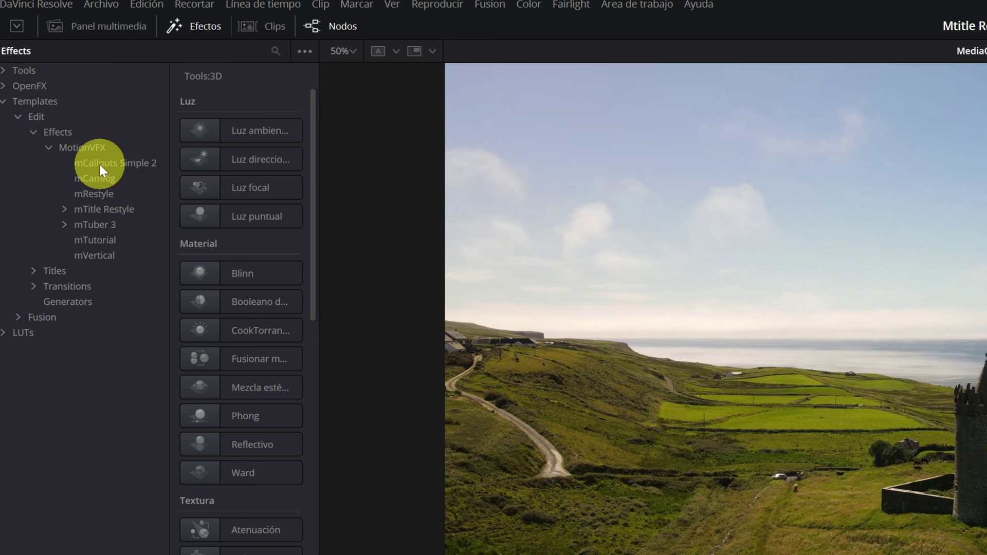
left_click(130, 163)
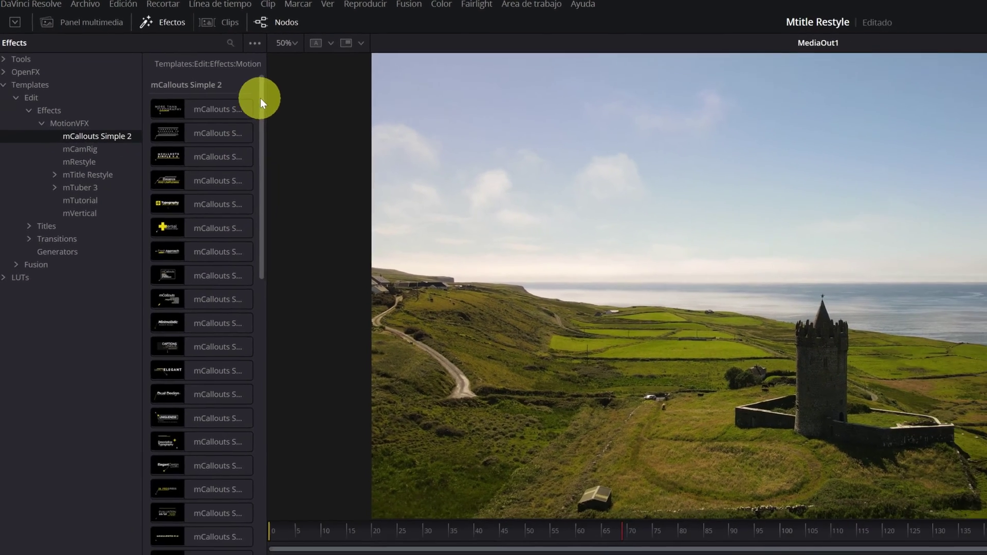
left_click_drag(286, 126, 161, 227)
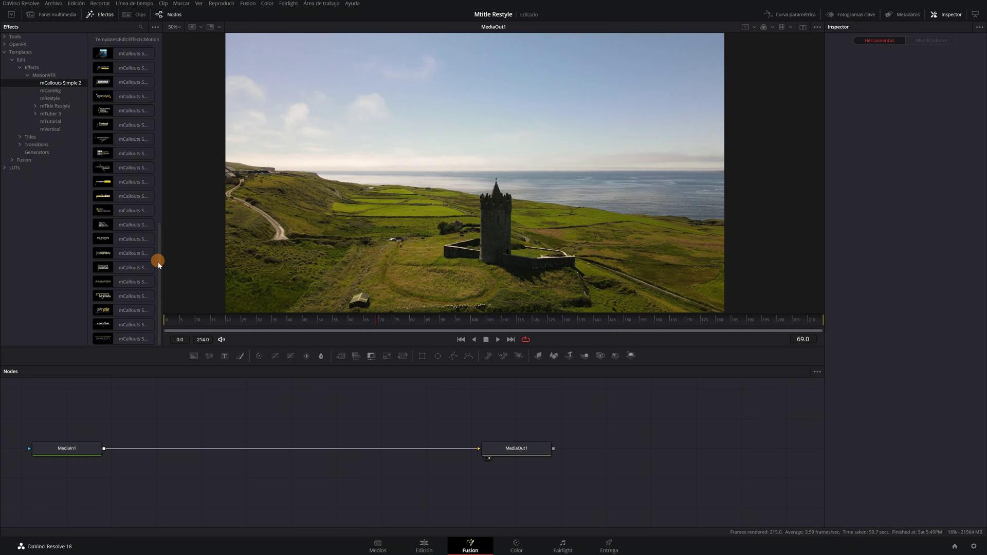
left_click_drag(158, 265, 155, 49)
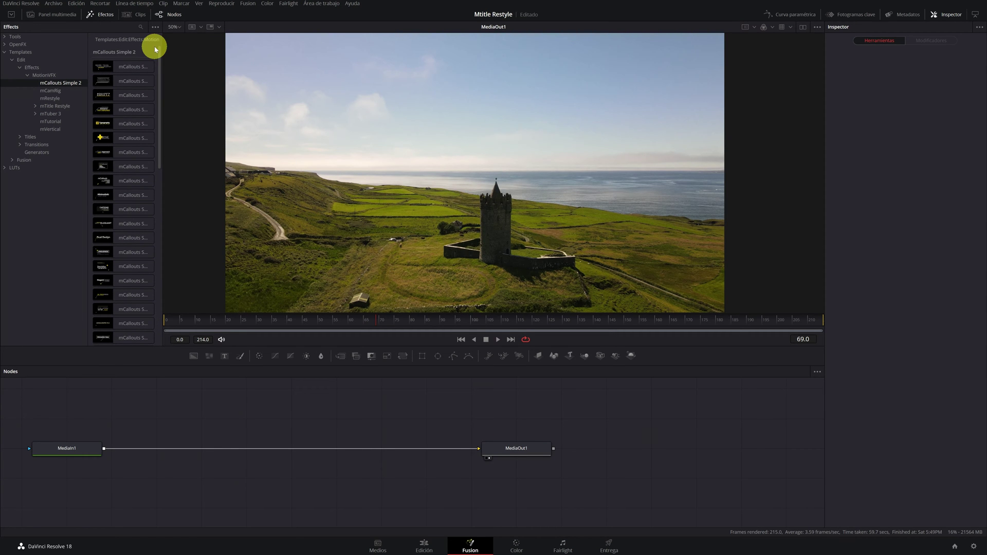
Step: Insert mCallouts_Simple_2_04 on the MediaIn1–MediaOut1 link so 'Elegance' appears over the castle
left_click(118, 111)
left_click_drag(118, 112, 289, 452)
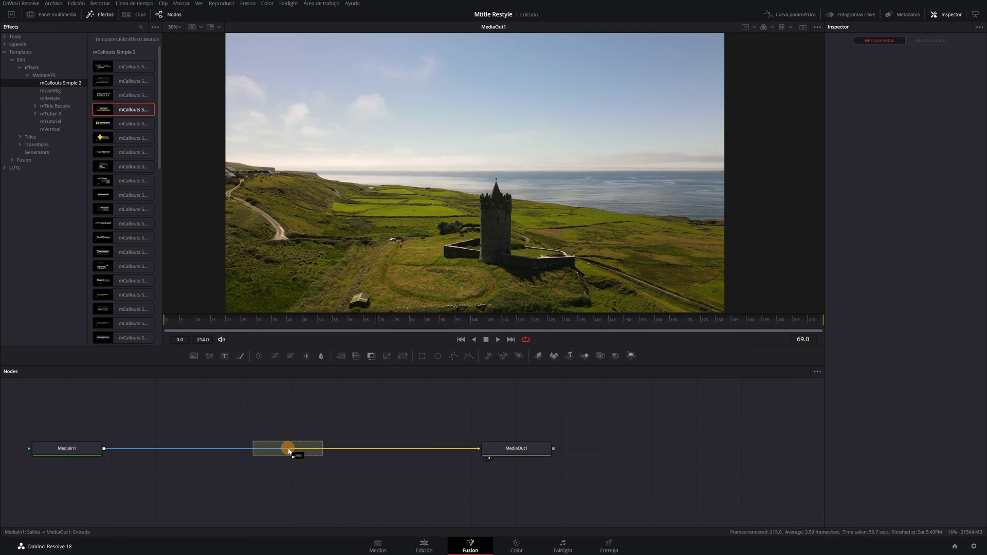
mouse_move(289, 451)
left_mouse_down()
mouse_move(289, 464)
mouse_move(284, 452)
left_mouse_up()
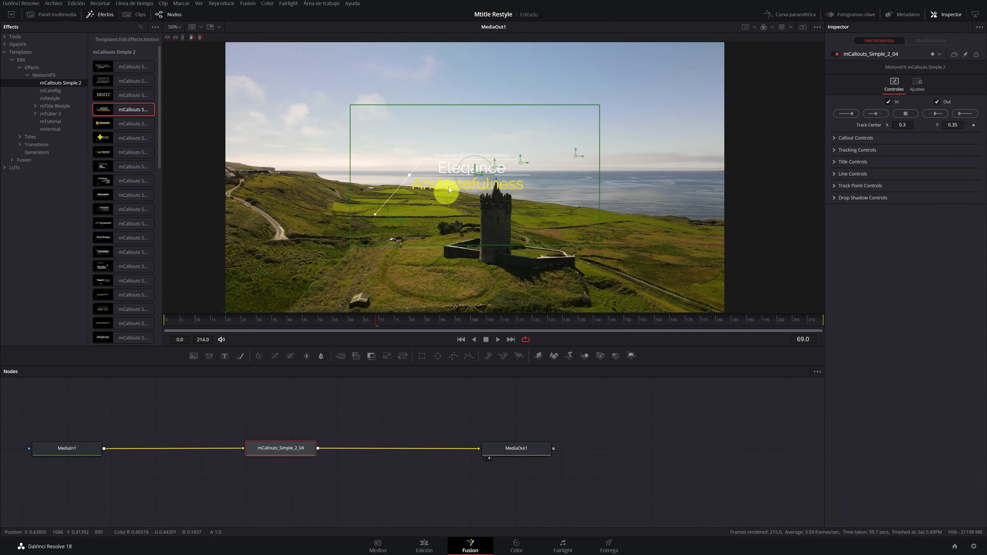
scroll(432, 183, "up", 1)
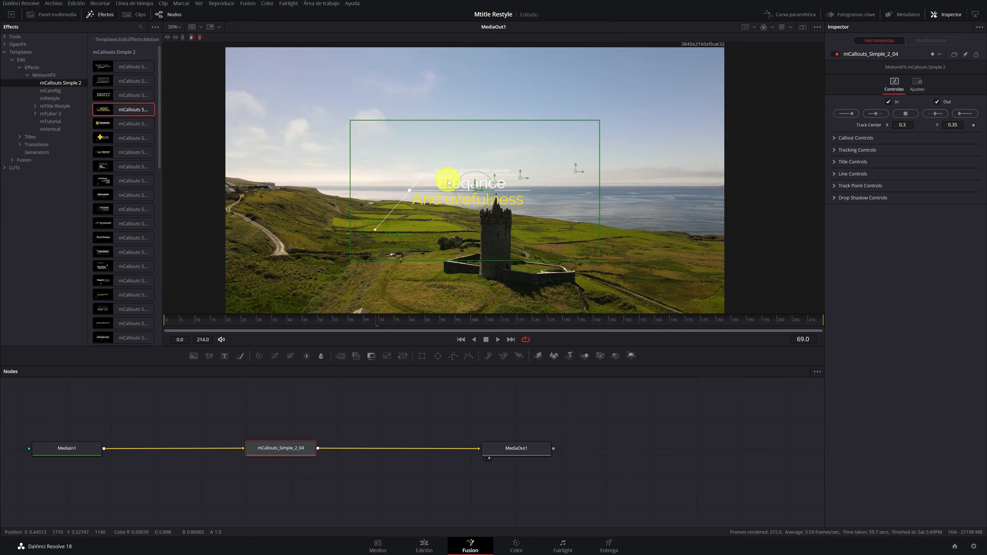
scroll(449, 184, "up", 1)
scroll(449, 183, "up", 1)
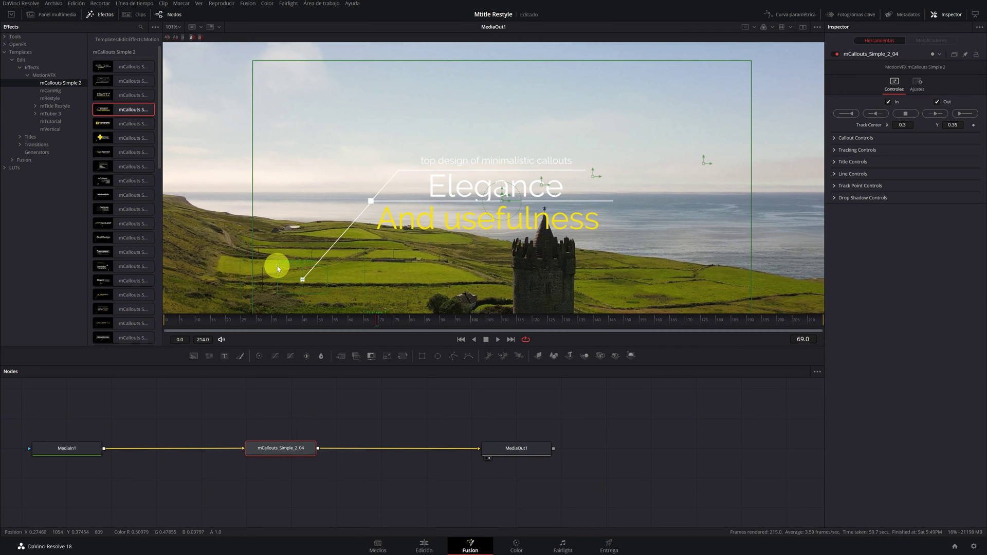
scroll(377, 156, "up", 2)
scroll(383, 216, "up", 2)
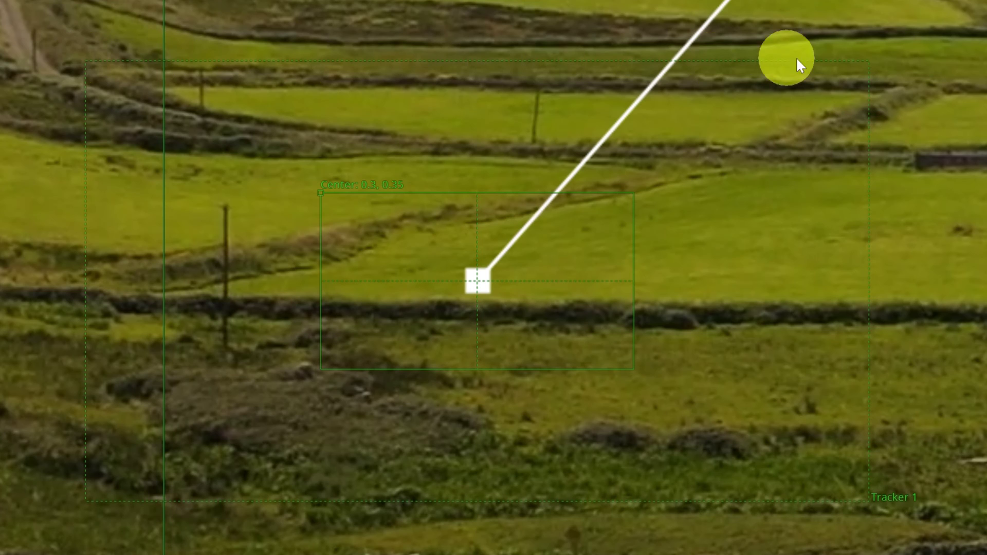
Step: Place Tracker 1 on the field wall (Track Center 0.327343/0.340155) and preview frames 69–212
scroll(463, 221, "down", 5)
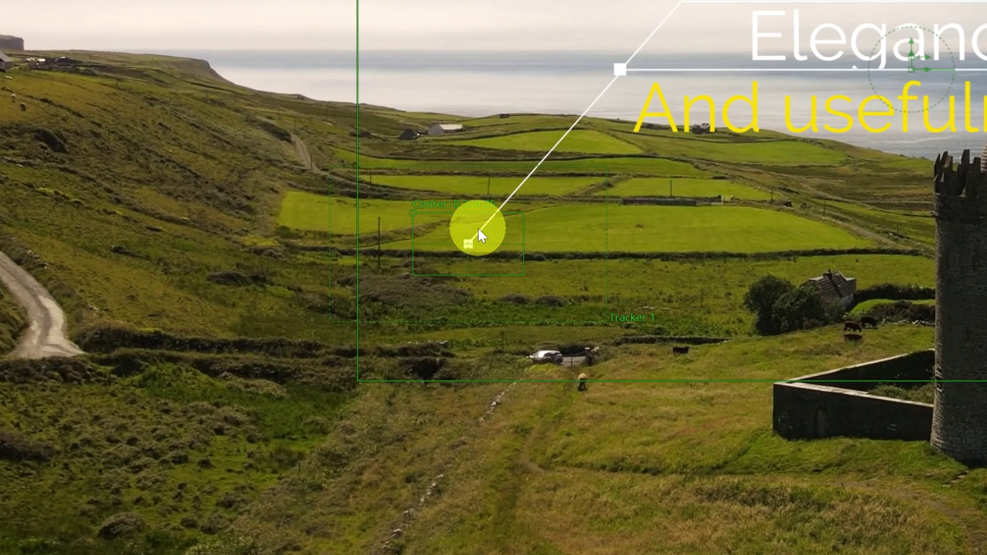
scroll(419, 185, "down", 3)
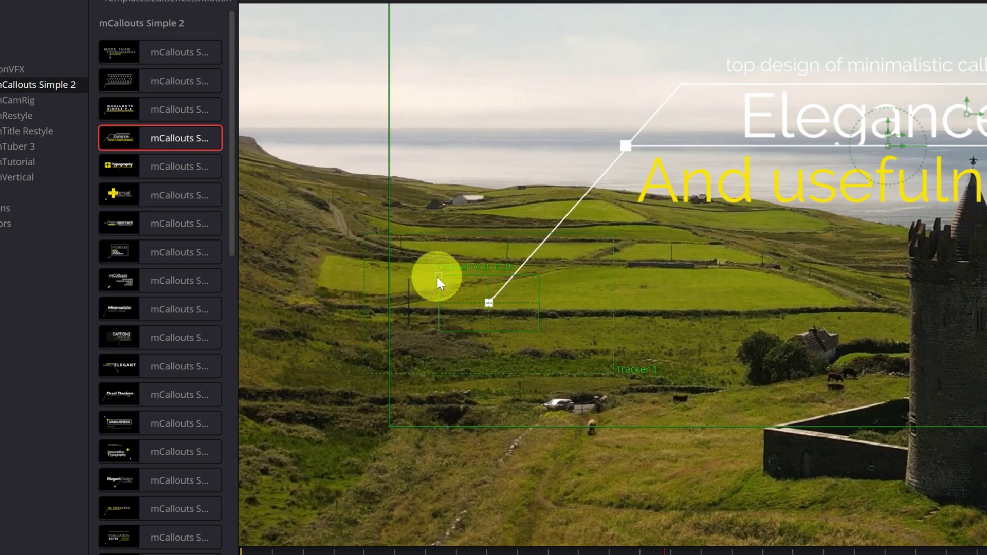
mouse_move(438, 277)
left_mouse_down()
mouse_move(446, 291)
mouse_move(420, 255)
left_mouse_up()
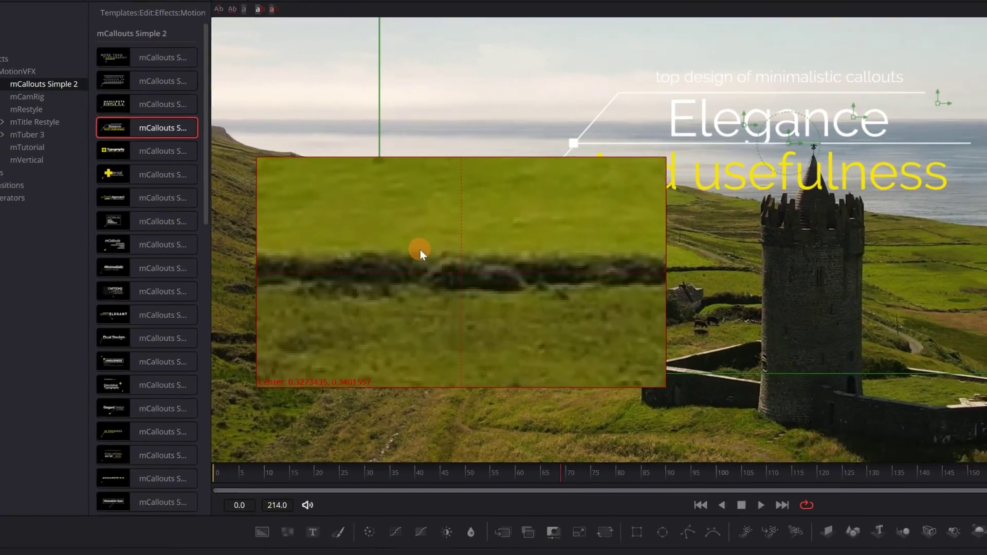
left_click(378, 323)
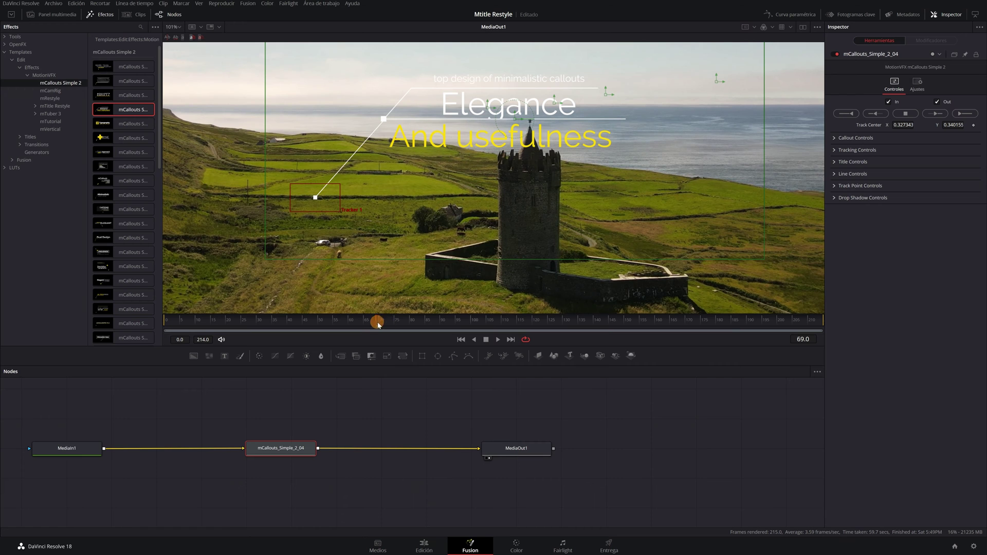
mouse_move(378, 323)
left_mouse_down()
mouse_move(818, 333)
mouse_move(823, 324)
mouse_move(170, 320)
left_mouse_up()
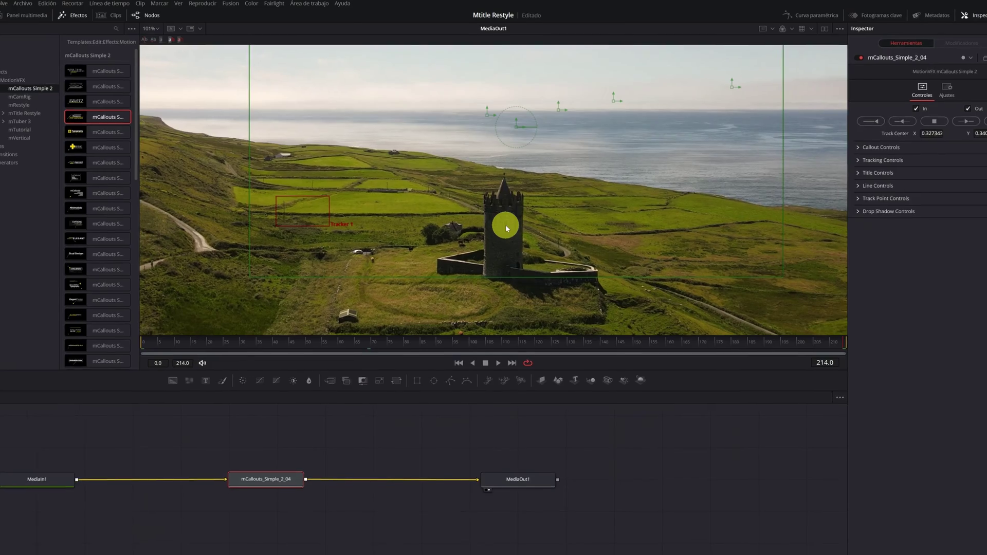
Step: Zoom in on the tower and fit the tracker box tightly over its window (Track Center 0.517260/0.318127)
left_click_drag(257, 219, 470, 247)
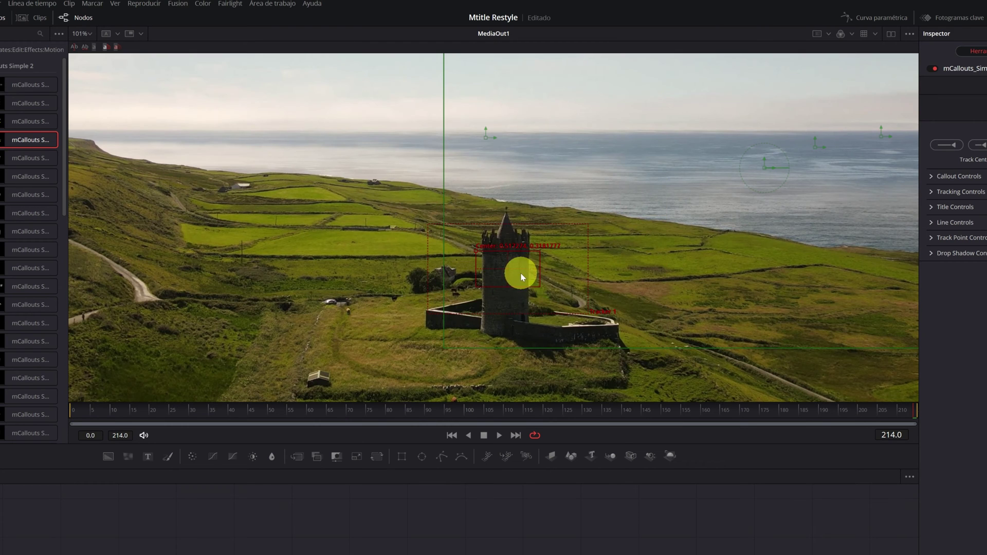
scroll(415, 313, "up", 4)
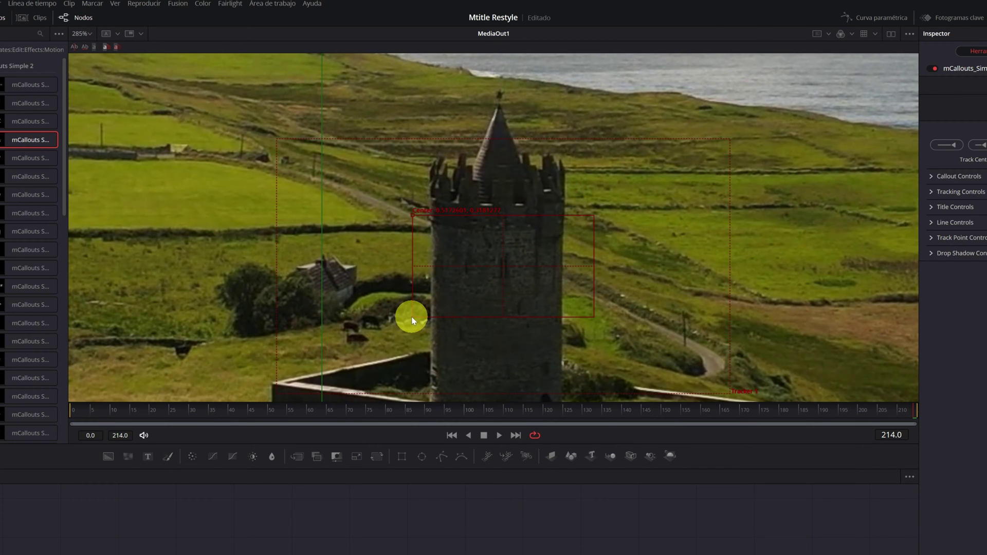
left_click_drag(412, 316, 483, 288)
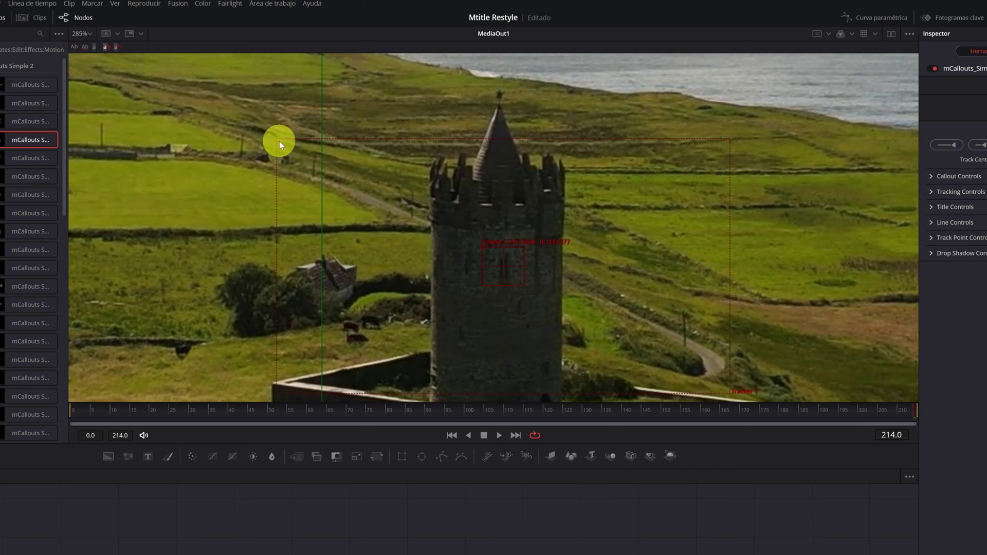
left_click_drag(276, 140, 465, 216)
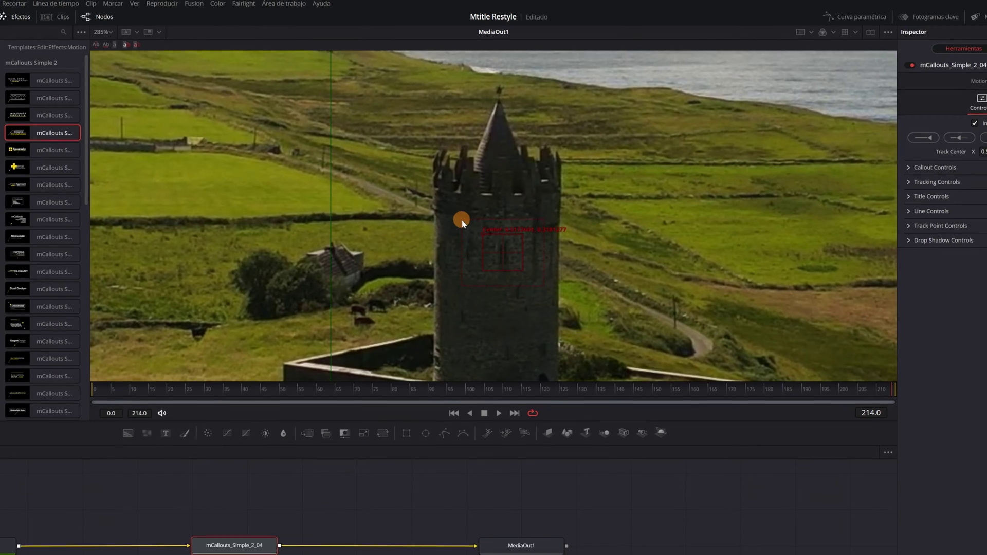
left_click_drag(462, 223, 464, 221)
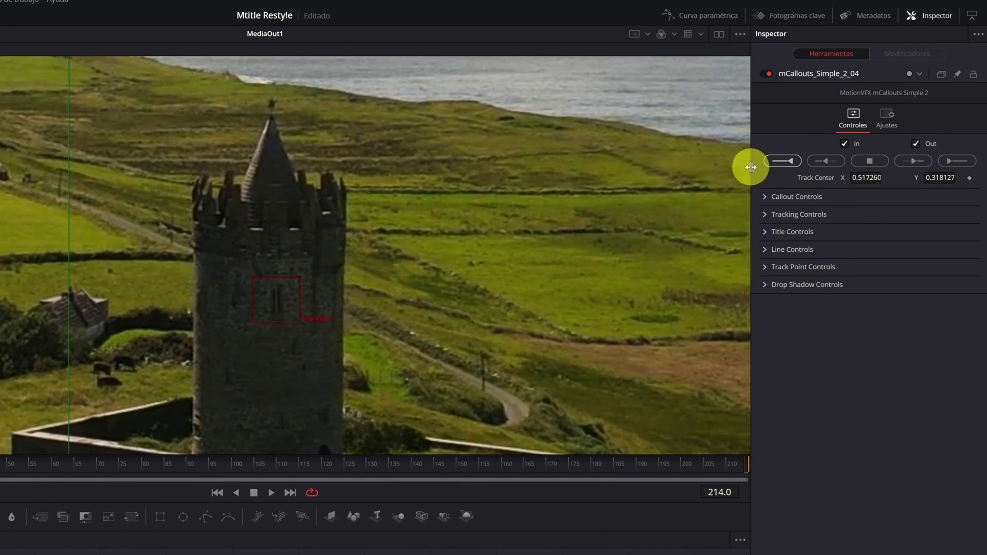
Step: Pan to show the tower and sea, and uncheck Out to preview the callout
scroll(438, 229, "down", 3)
left_click_drag(508, 196, 302, 304)
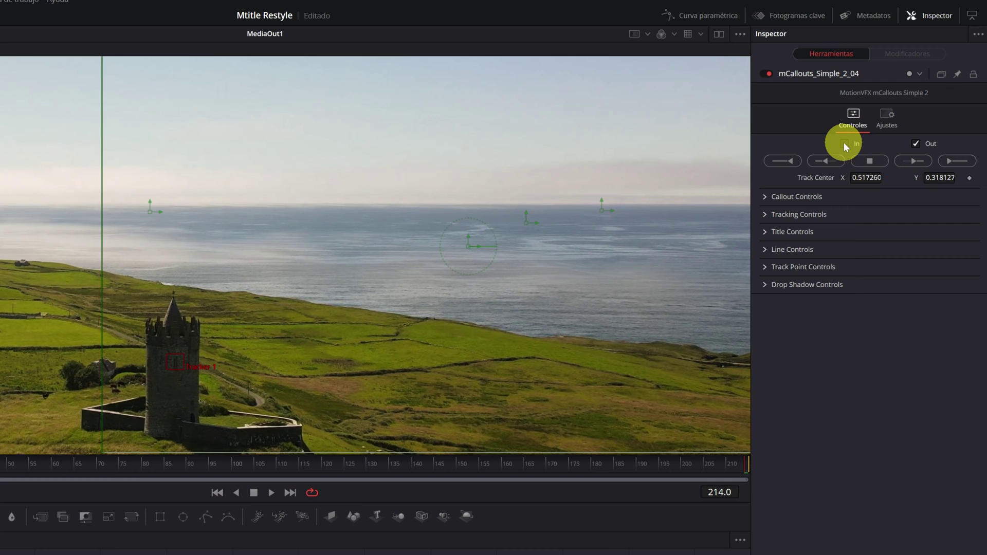
left_click(915, 143)
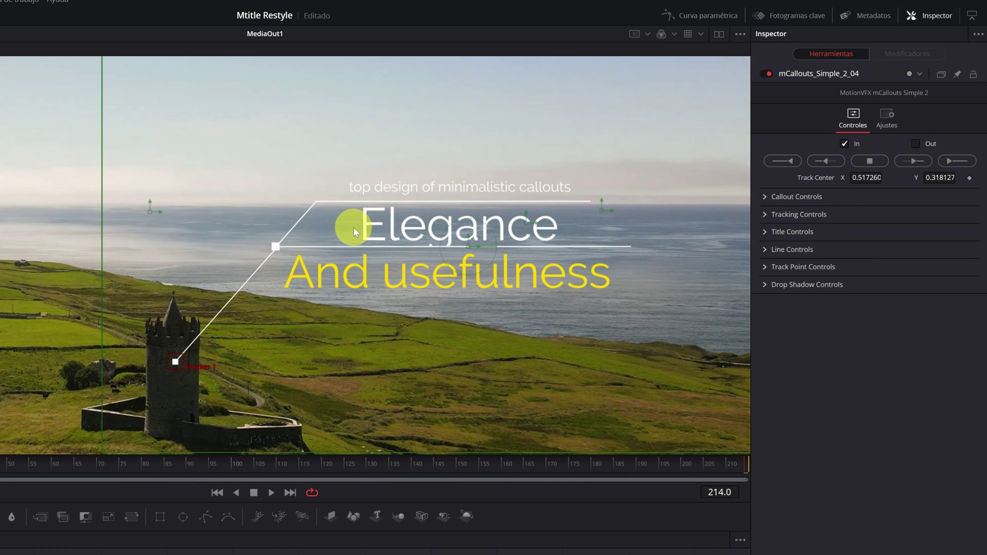
Step: Track the tower point in reverse through the clip and close the Render completed notice
mouse_move(189, 365)
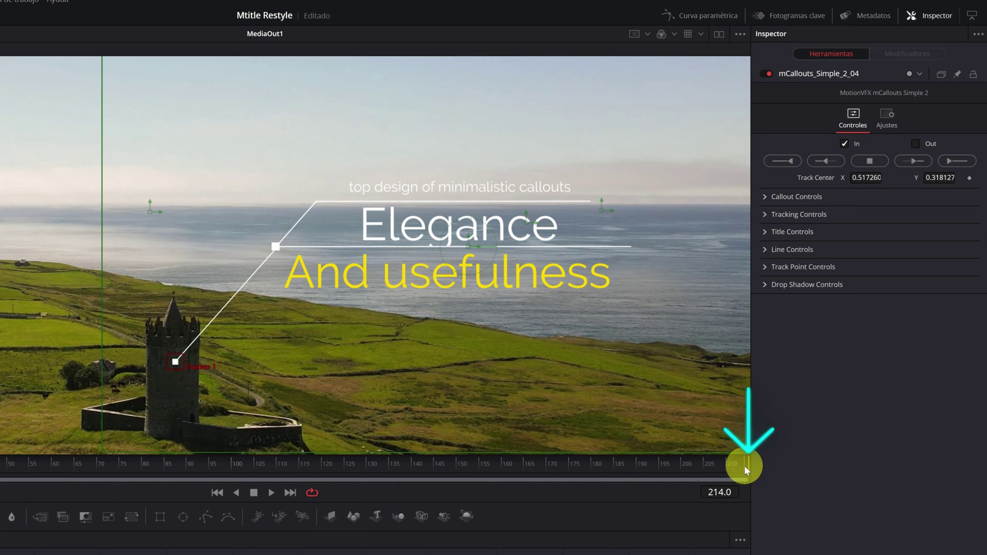
left_click(782, 160)
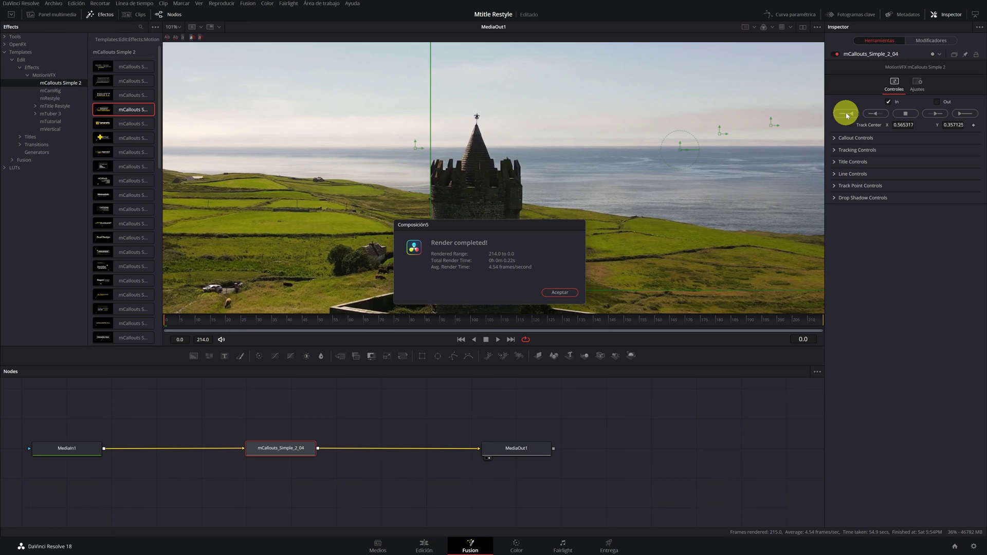
left_click(559, 293)
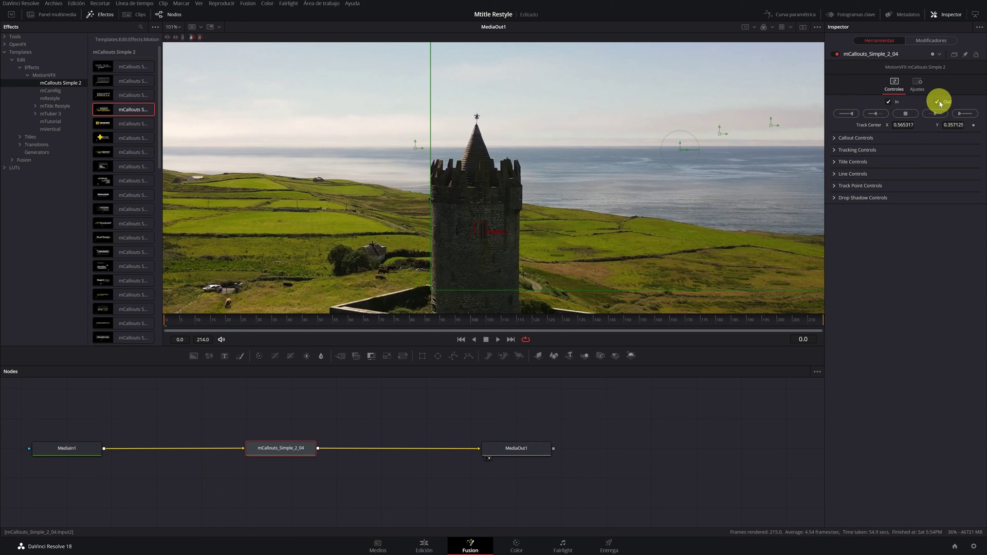
Step: Scrub the clip to confirm the callout follows the tower (0.539645/0.332761 at frame 90)
scroll(455, 202, "down", 5)
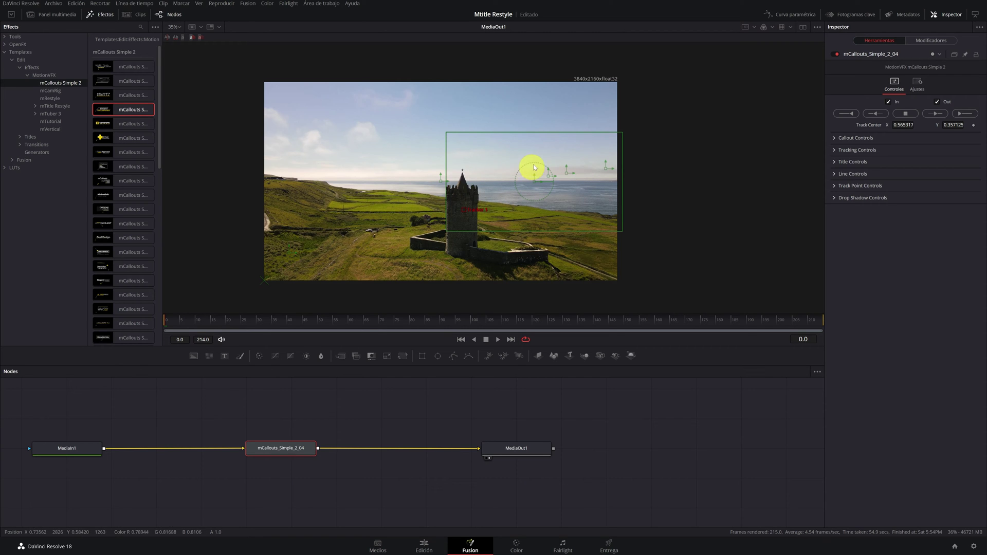
left_click_drag(199, 319, 441, 321)
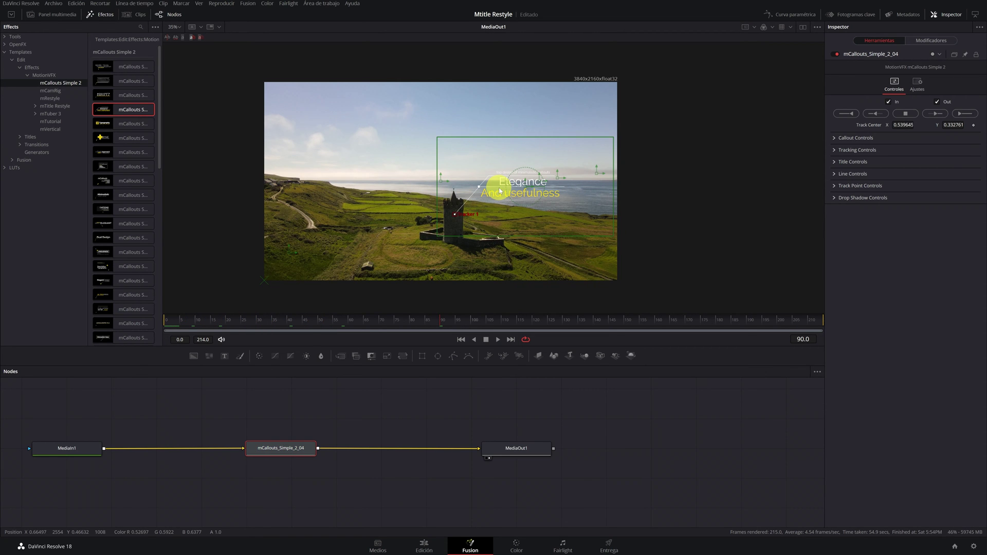
scroll(500, 191, "up", 3)
scroll(526, 183, "down", 2)
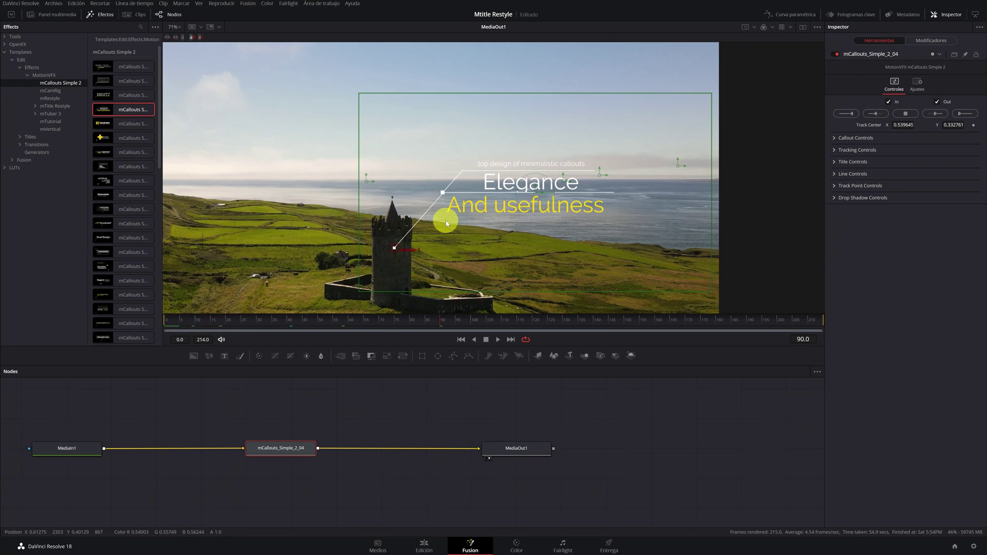
scroll(458, 230, "down", 2)
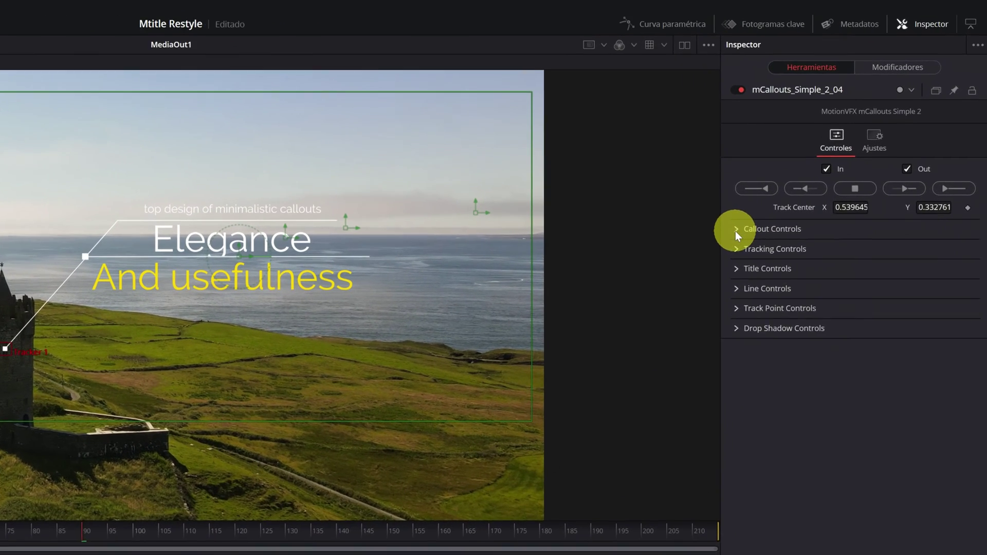
Step: Expand Callout Controls and keep Callout Movement set to Linked
left_click(736, 230)
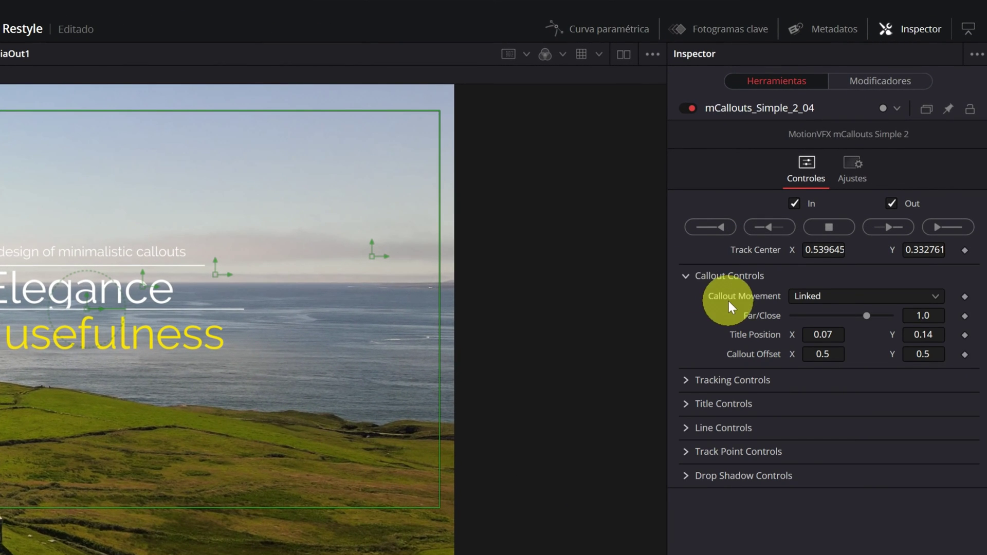
left_click(935, 296)
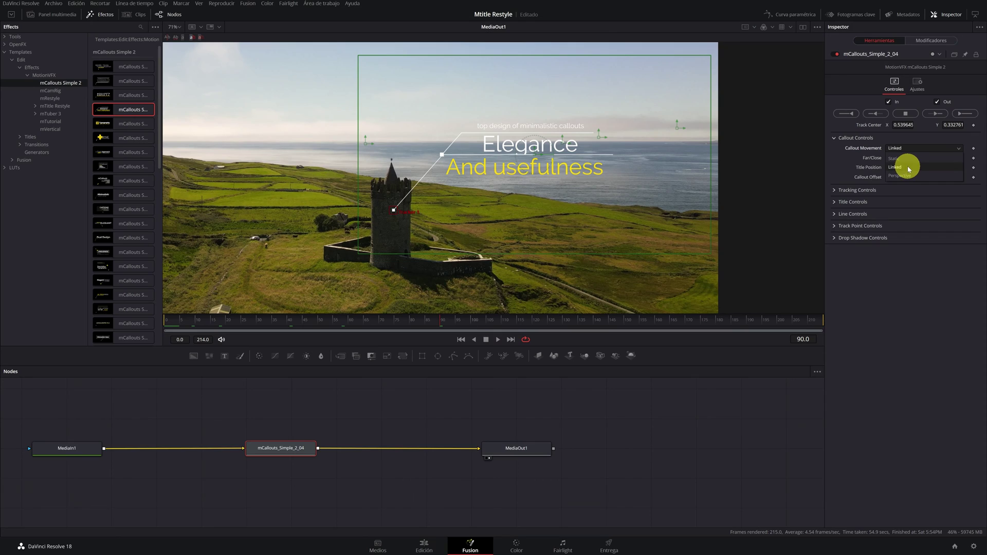
left_click(909, 167)
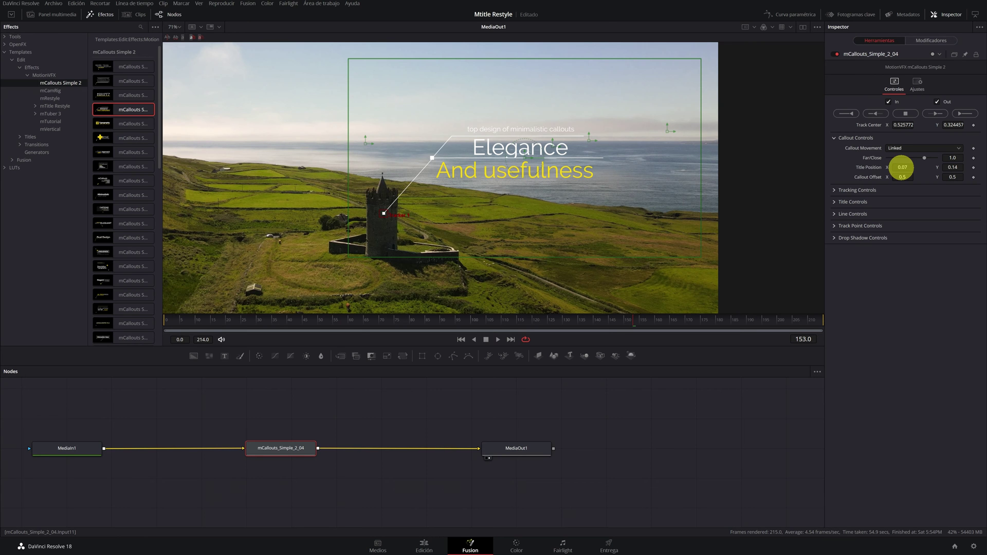
Step: Set Title Position to 0.131/0.175 and Callout Offset to 0.5/0.534 to bring the title above the tower
mouse_move(902, 167)
left_mouse_down()
mouse_move(901, 147)
mouse_move(951, 127)
left_mouse_up()
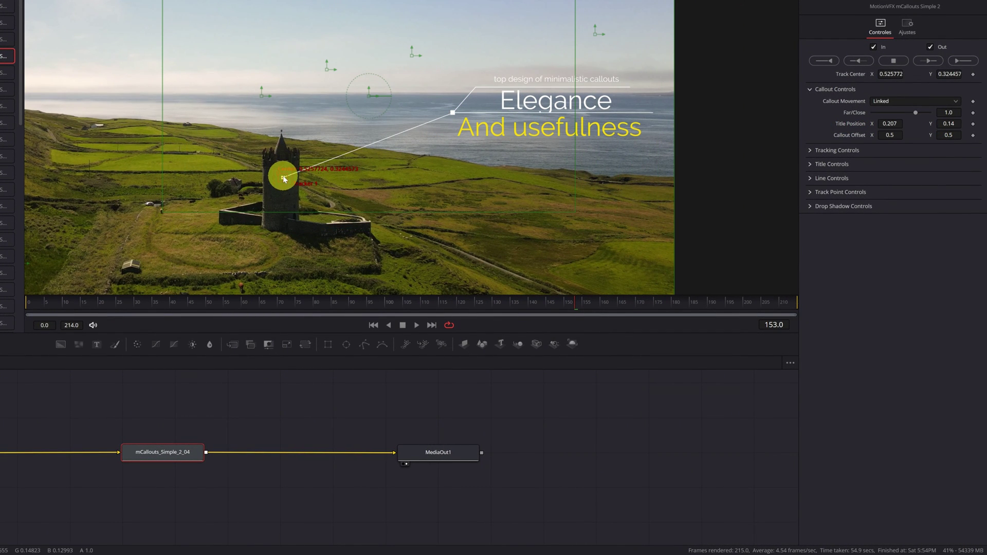
left_click_drag(949, 123, 437, 114)
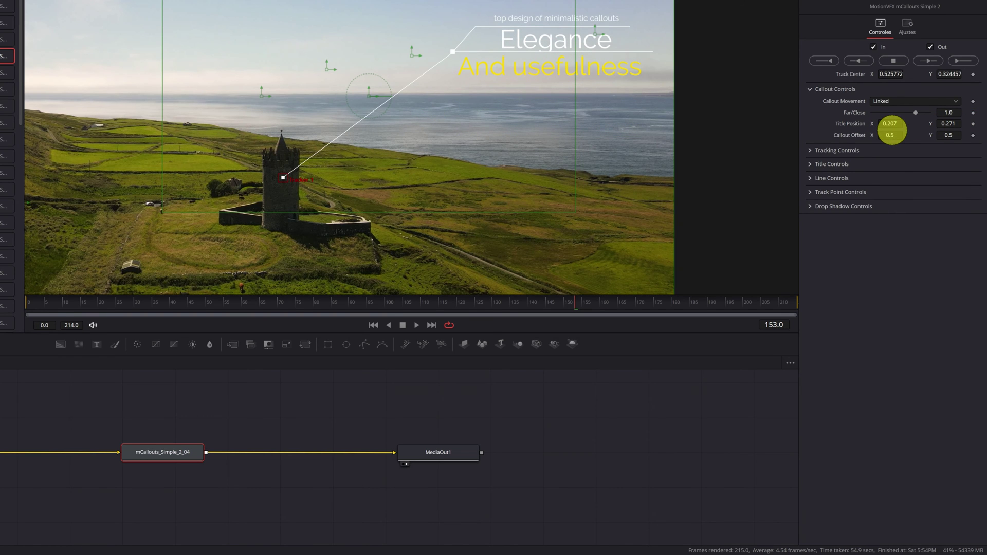
left_click_drag(884, 135, 881, 135)
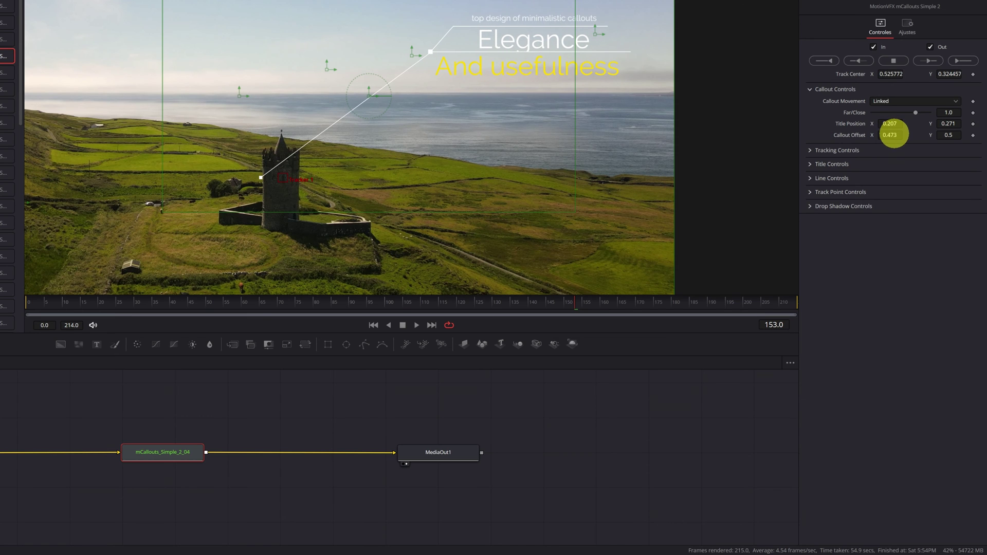
left_click_drag(893, 125, 283, 180)
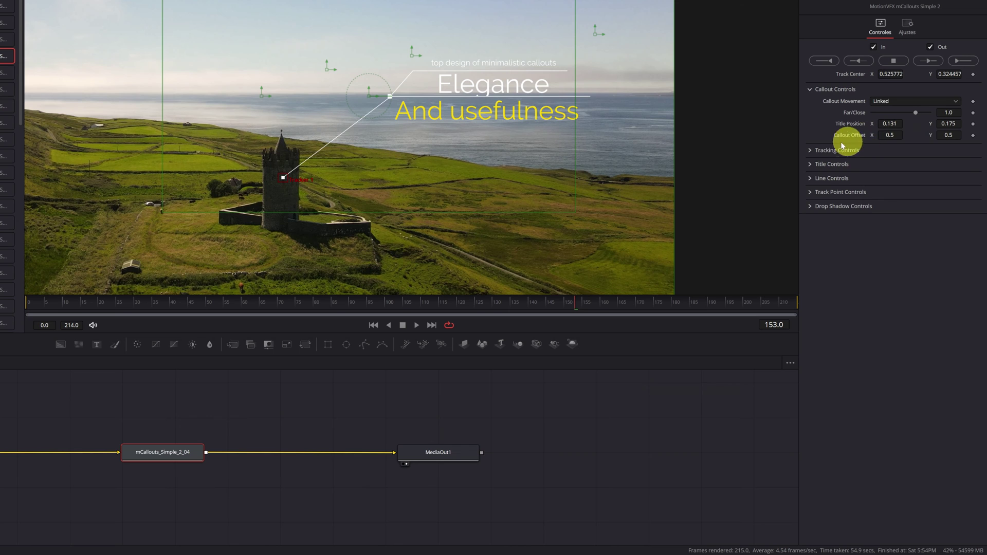
left_click_drag(947, 135, 961, 136)
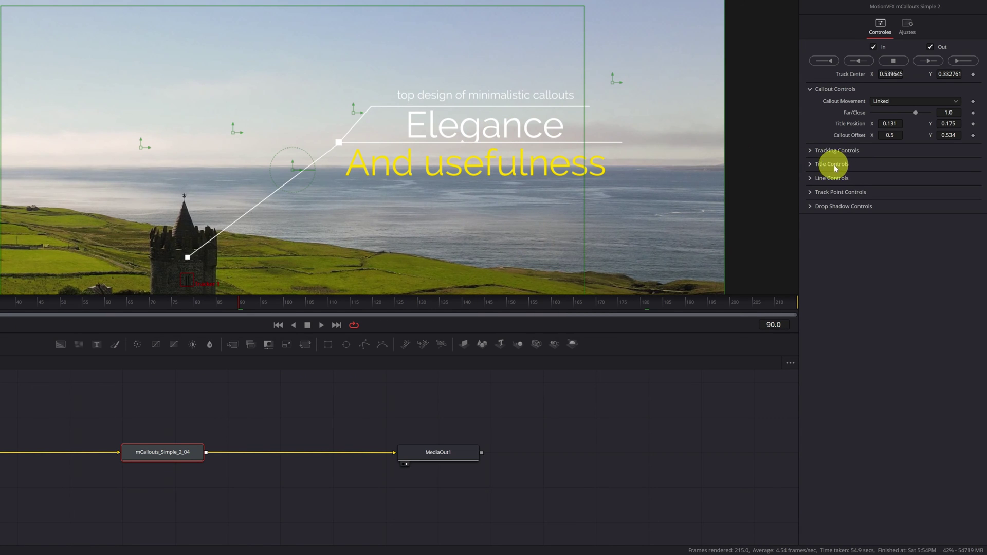
Step: Replace the title 'Elegance' with 'Torre del mar' and nudge its Position X to 0.635
left_click(810, 165)
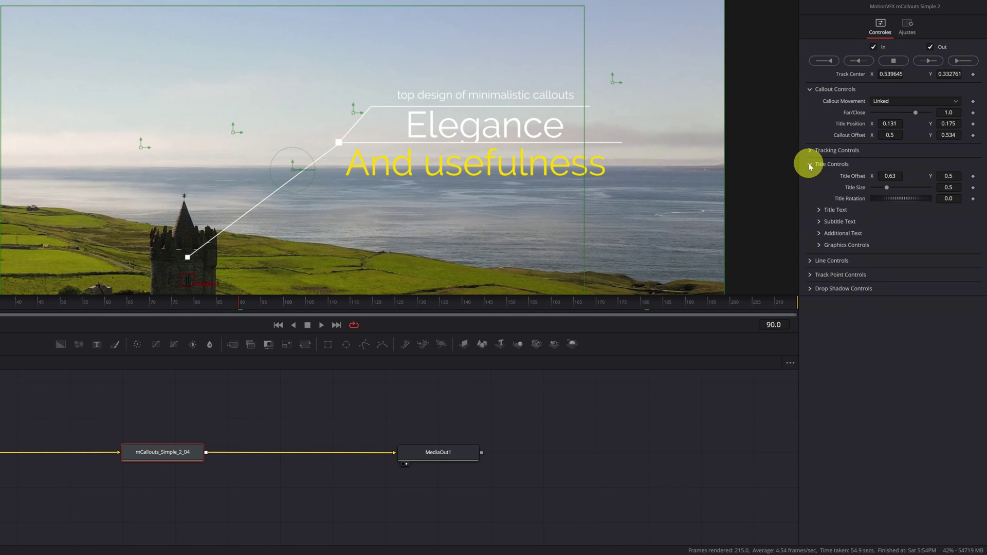
left_click(819, 209)
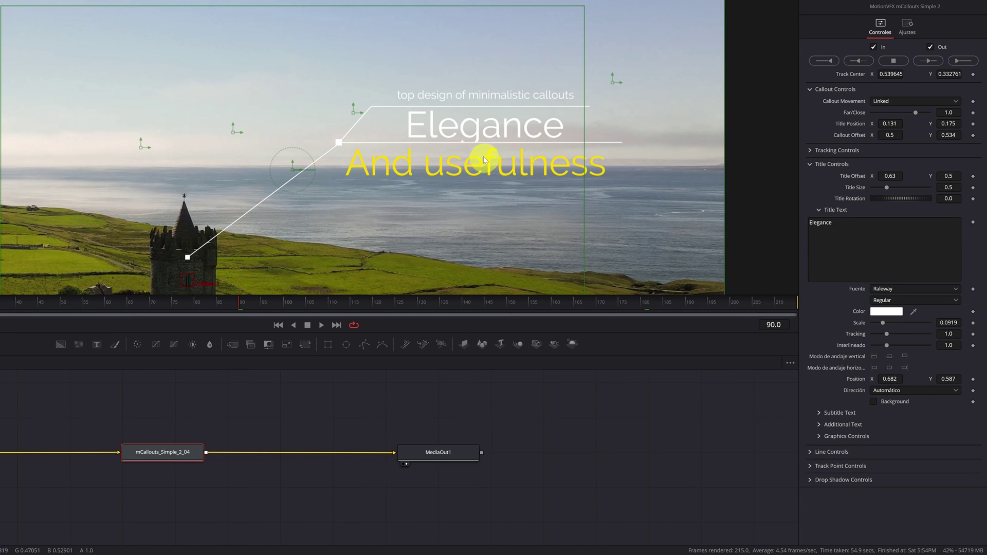
double_click(817, 222)
type("orre del mar")
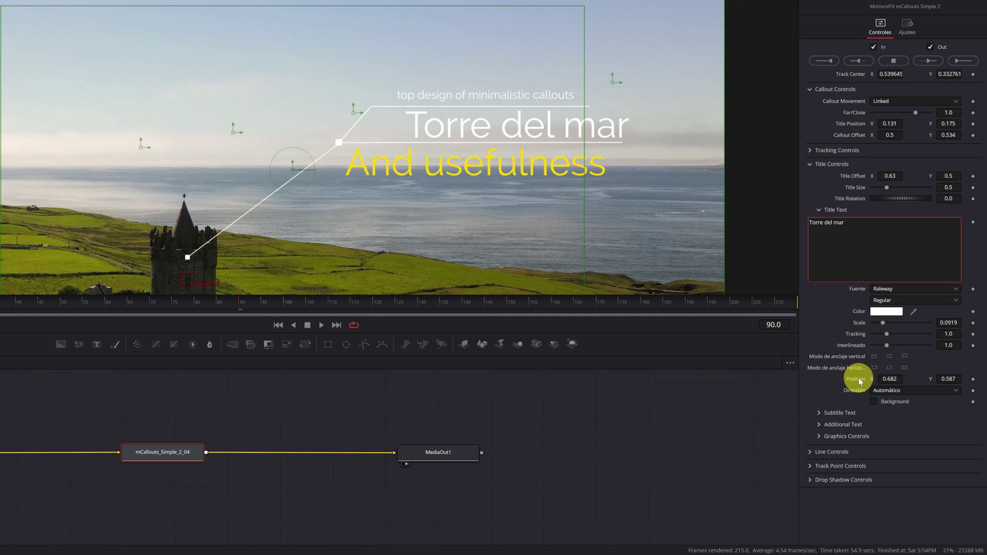
left_click_drag(881, 379, 873, 379)
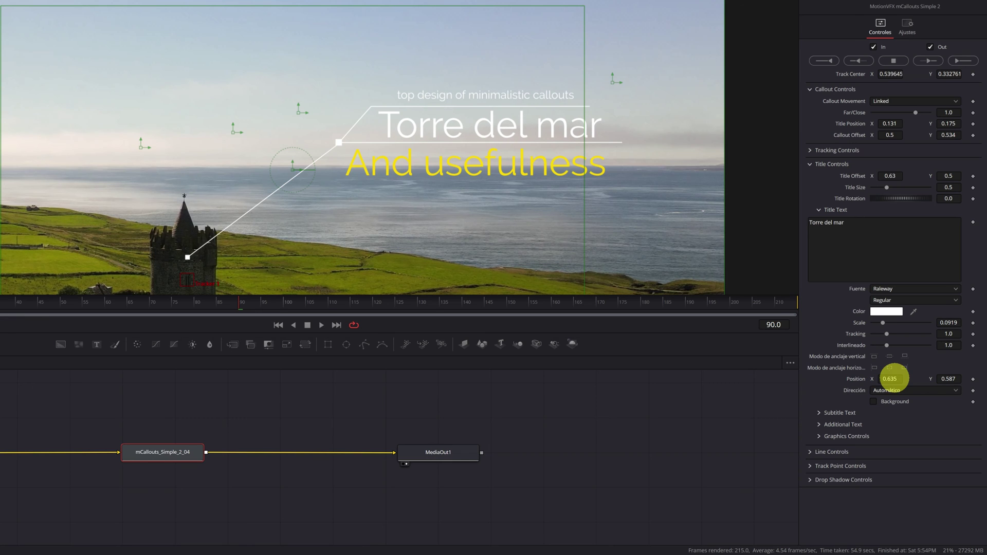
left_click(820, 414)
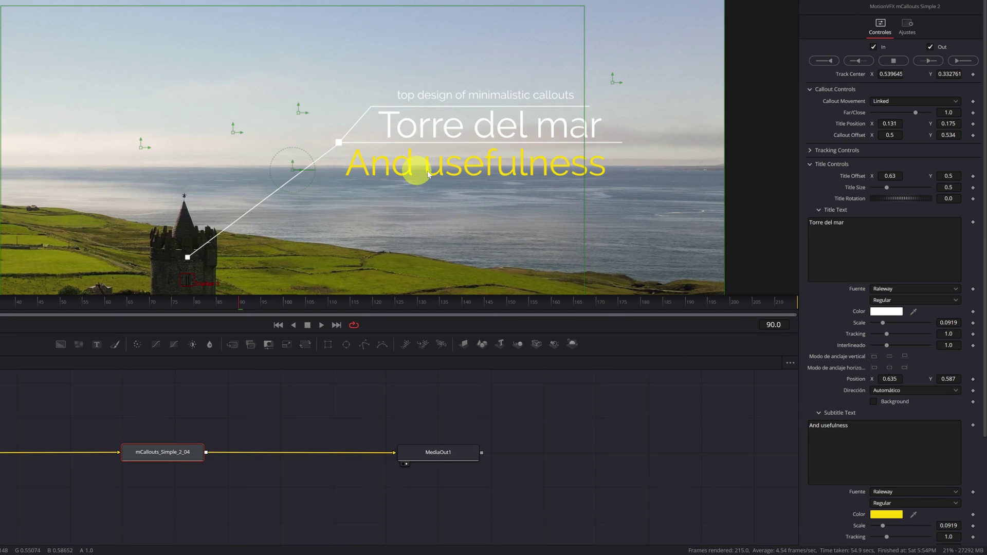
Step: Replace the subtitle 'And usefulness' with a person's name and move it to Position X 0.645
left_click_drag(849, 430, 800, 426)
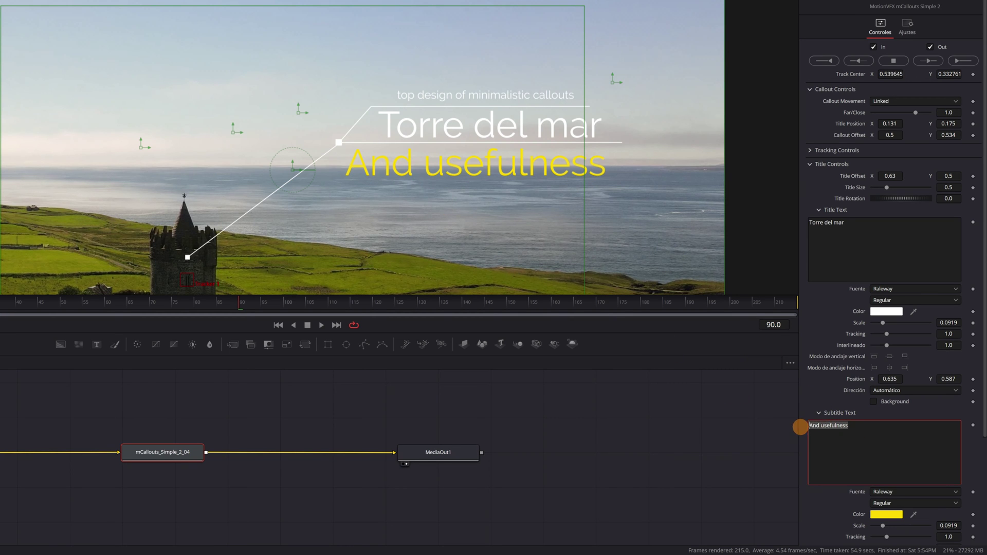
type("John K")
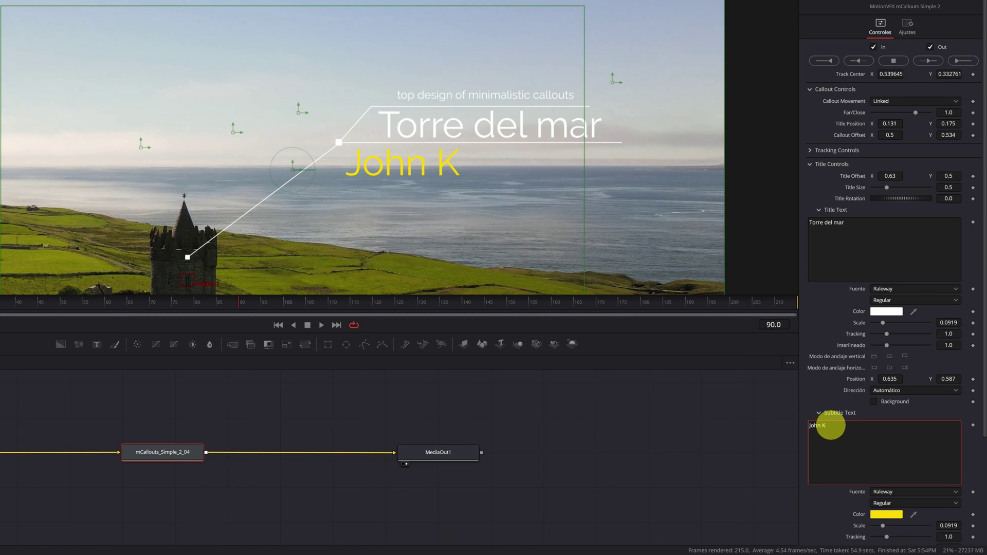
scroll(831, 426, "down", 4)
scroll(870, 408, "down", 1)
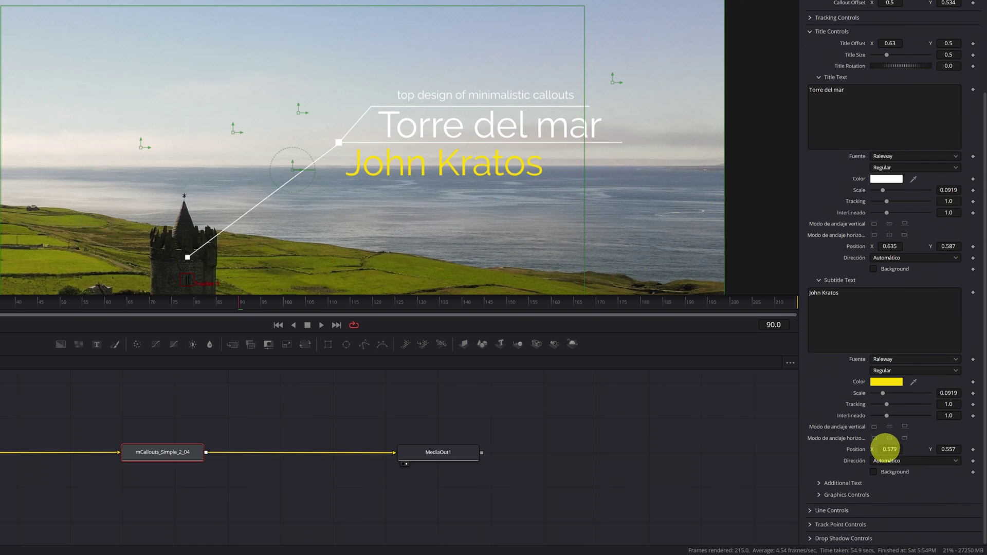
left_click_drag(886, 448, 915, 447)
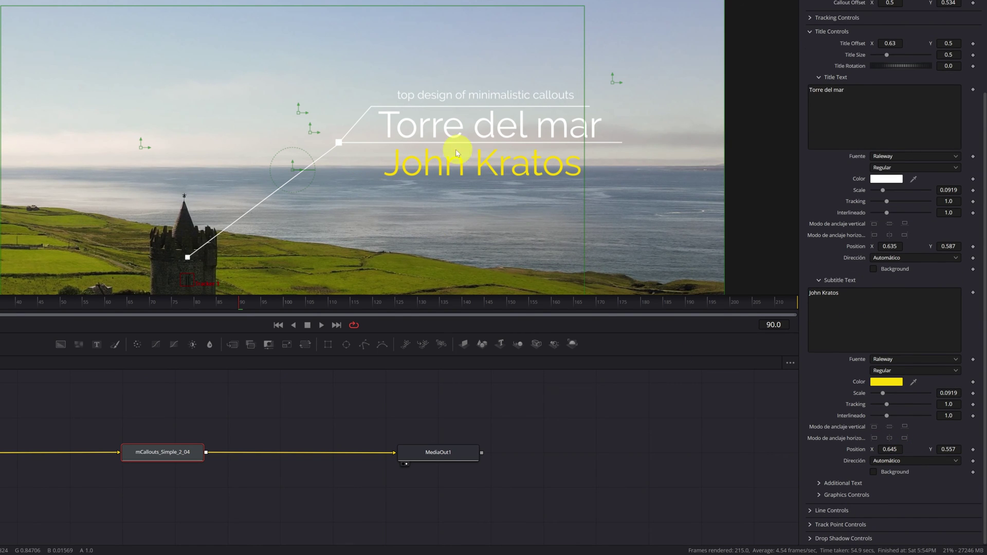
Step: Try orange and white for the subtitle colour, then keep it yellow
left_click(887, 381)
left_click(496, 182)
left_click_drag(478, 155, 269, 133)
mouse_move(225, 158)
left_mouse_down()
mouse_move(276, 246)
mouse_move(276, 154)
left_mouse_up()
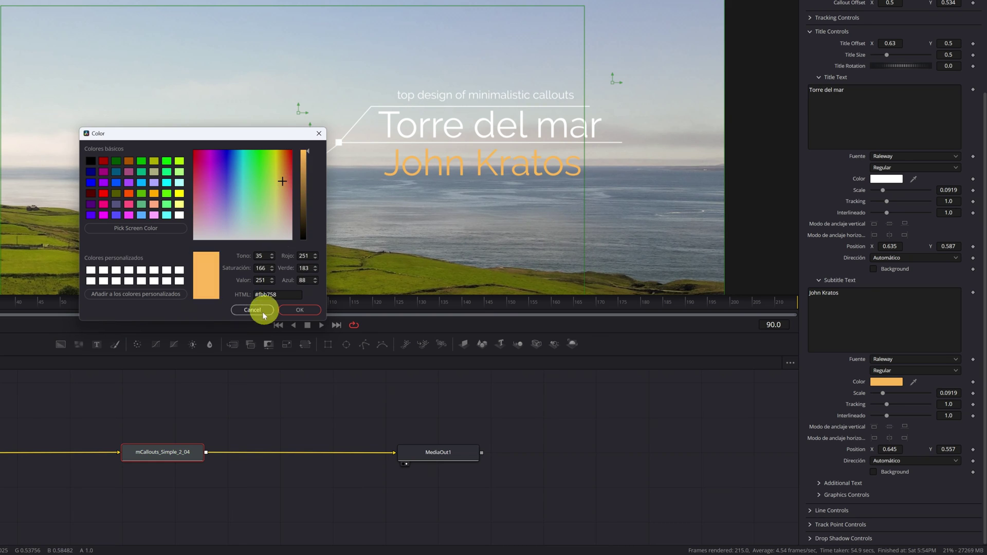
left_click(299, 310)
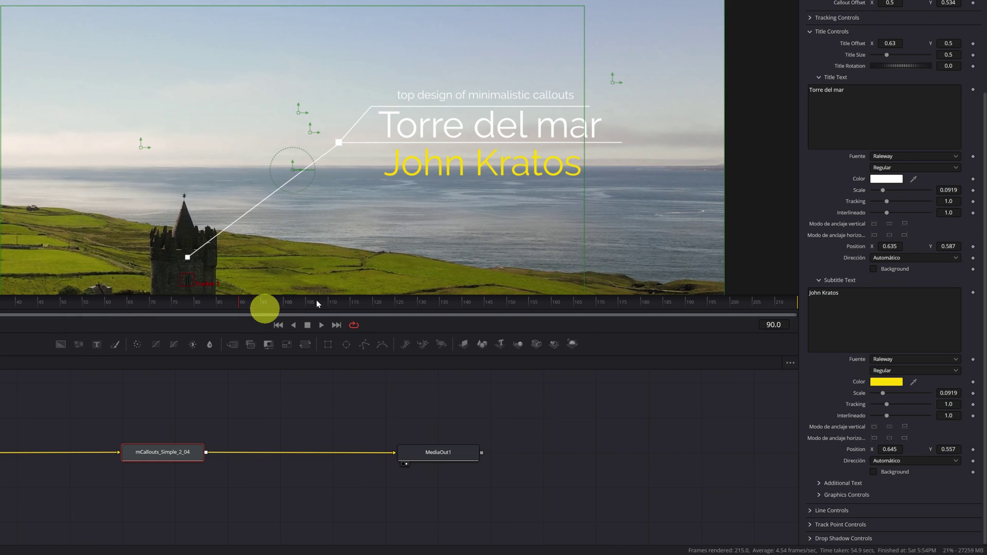
Step: Set the subtitle font style to Bold Italic and expand Additional Text
left_click(938, 371)
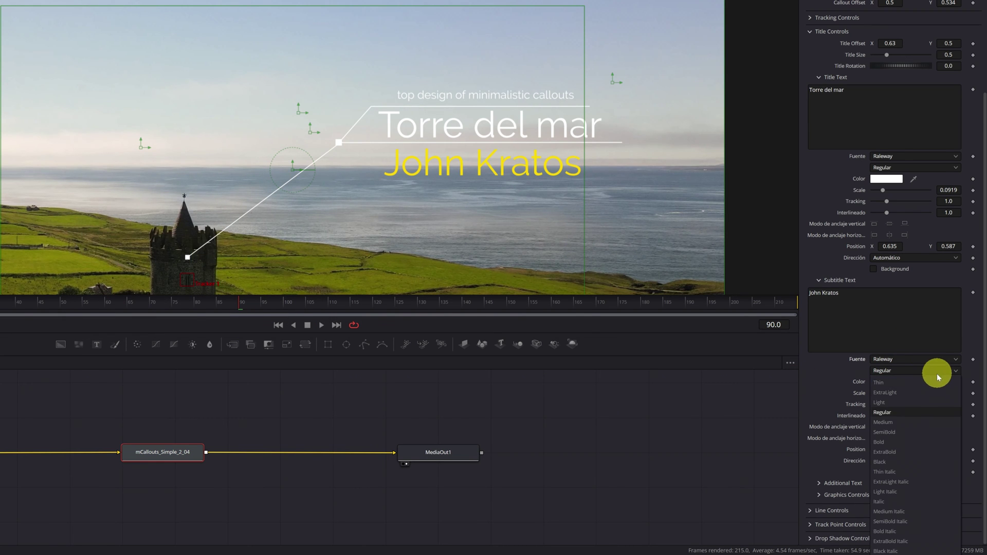
left_click(903, 534)
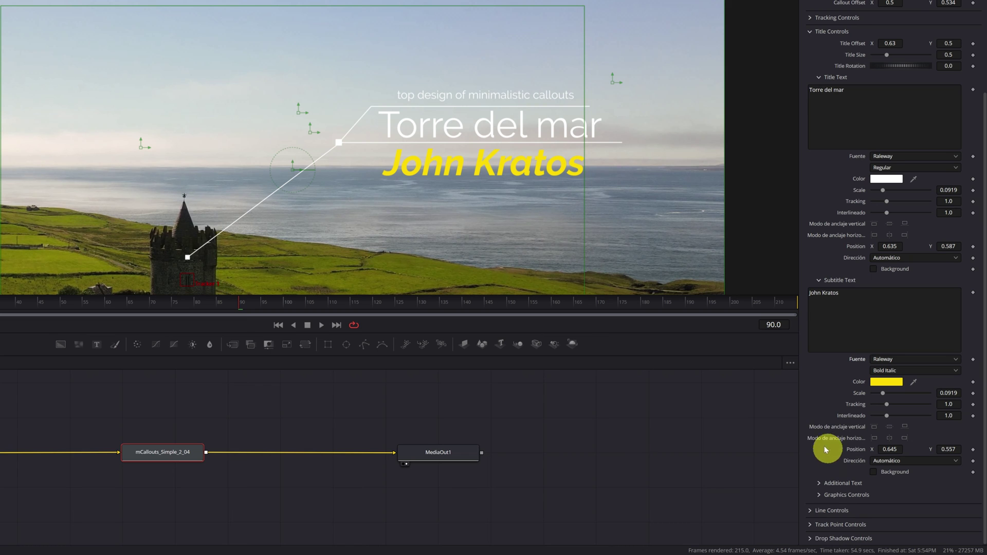
left_click(819, 484)
scroll(816, 482, "down", 3)
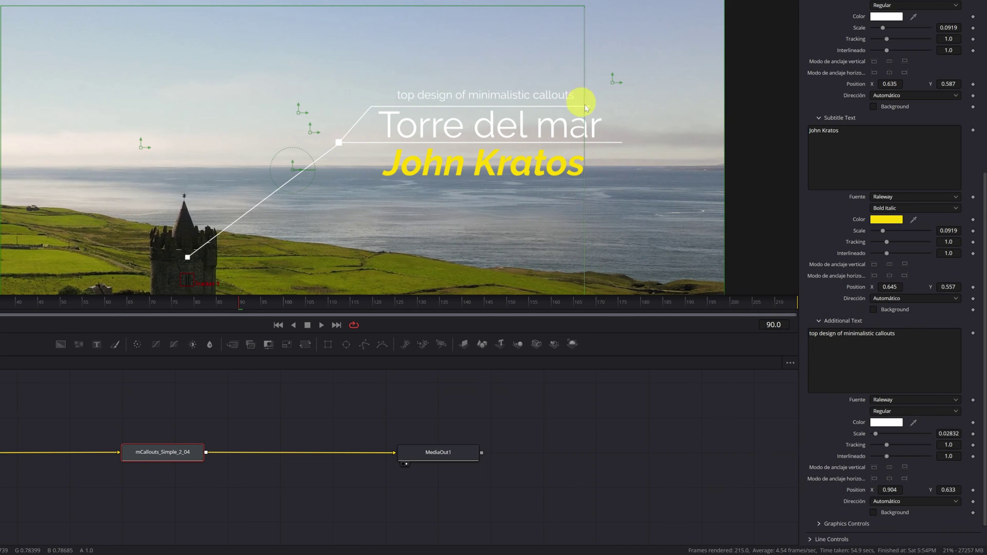
Step: Change the Additional Text line to 'Monumento histórico 1861'
left_click_drag(898, 332, 802, 333)
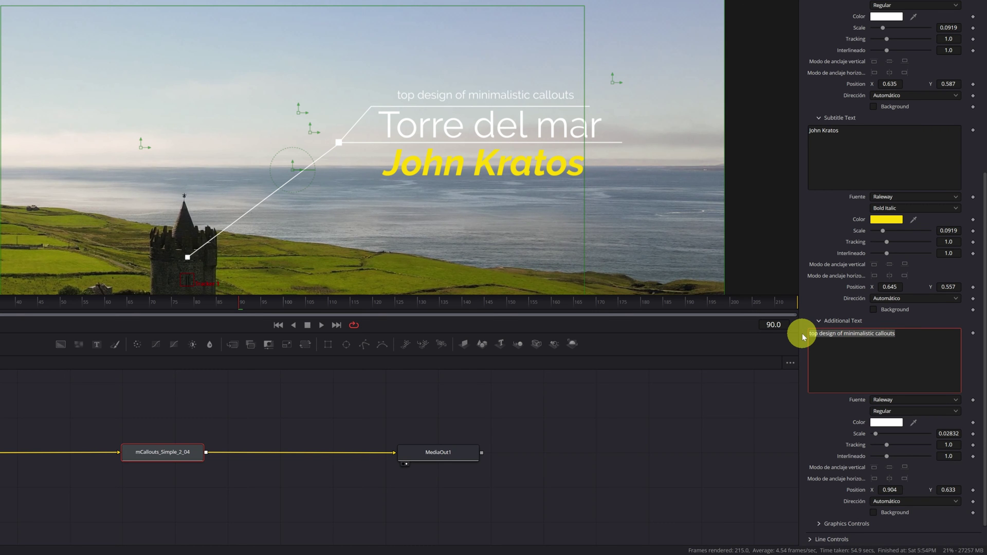
type("Monumento histórico")
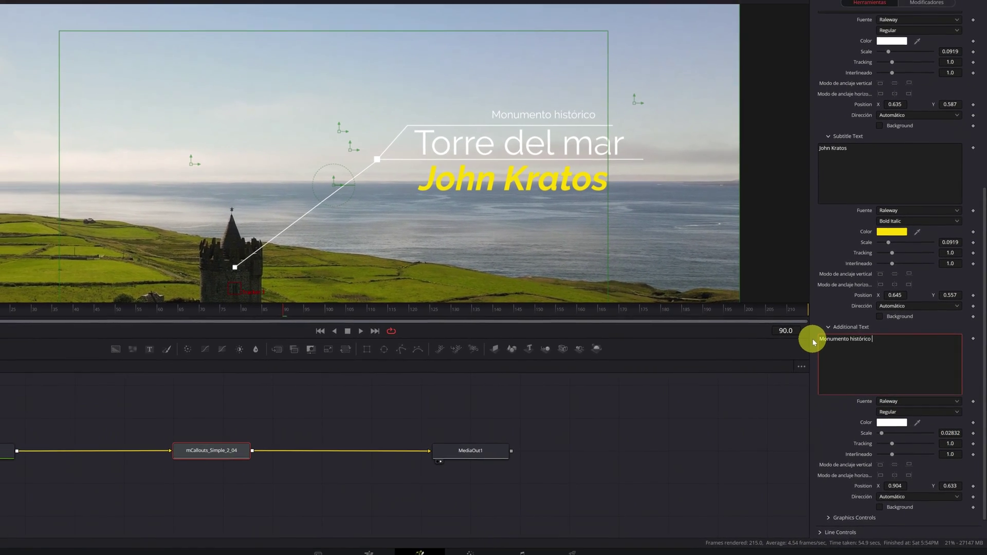
type(" 1861")
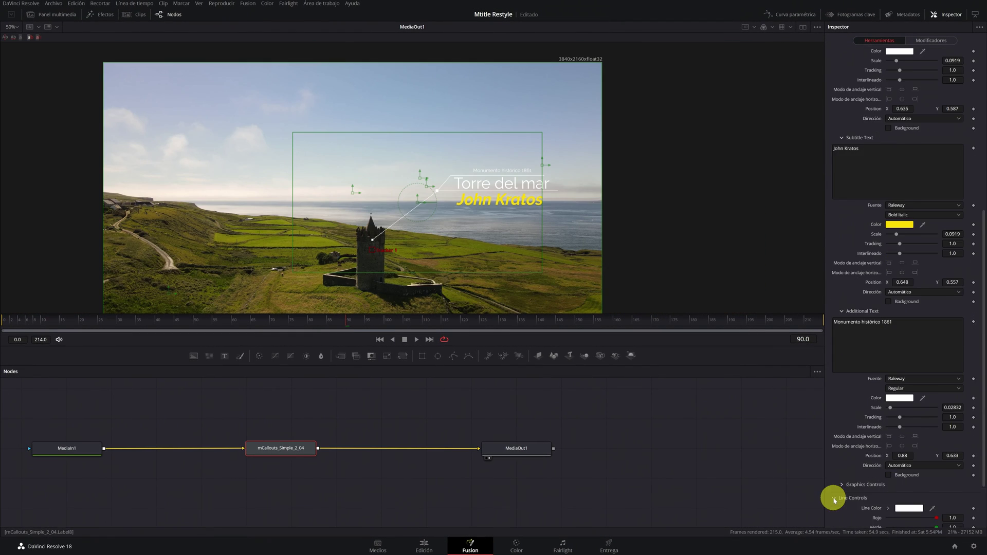
left_click(836, 514)
scroll(874, 360, "down", 5)
Step: Test yellow for the callout line and red for the track point, discard both, then edit Track Point Scale
left_click(910, 439)
left_click(718, 195)
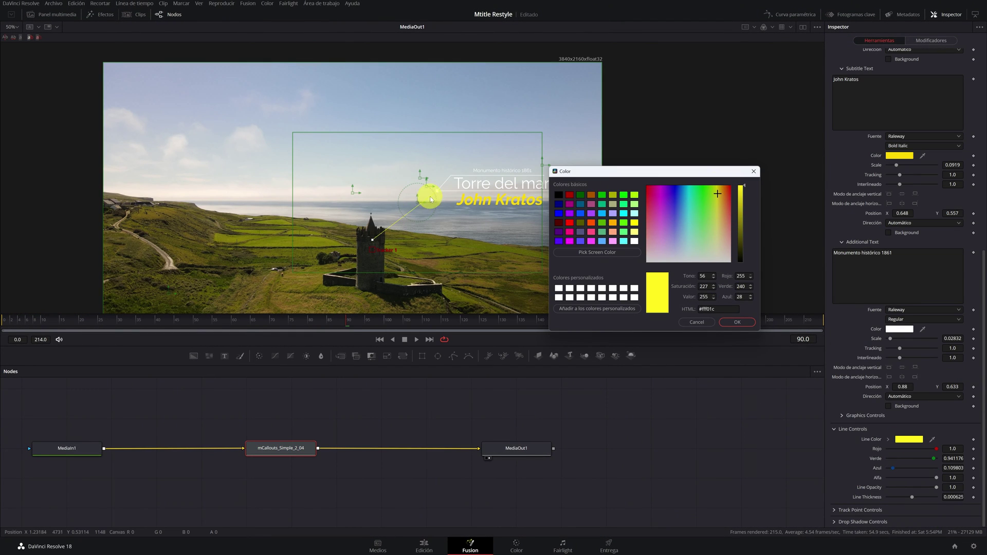
left_click(696, 322)
left_click(507, 221)
left_click(649, 320)
left_click(954, 489)
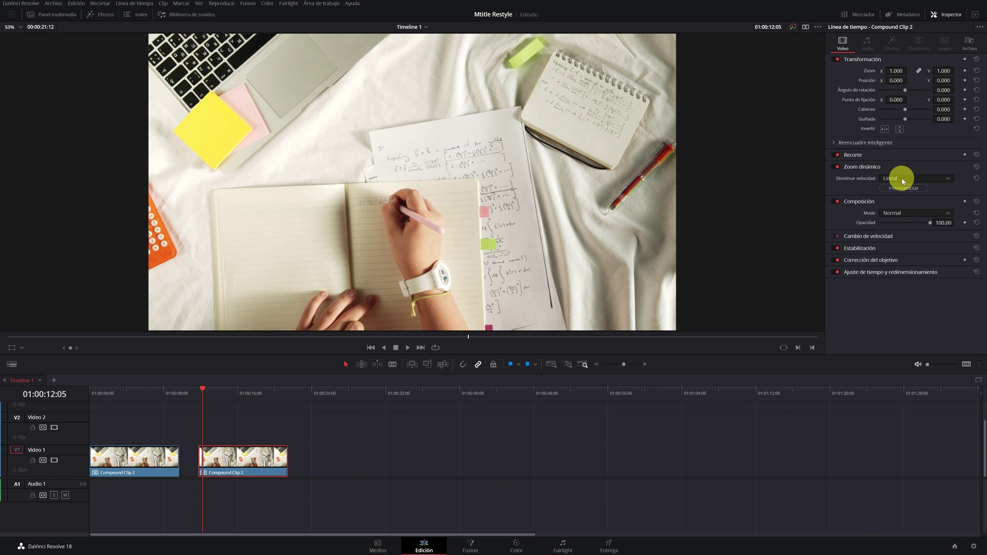
Step: Show the Dynamic Zoom overlay, set Disminuir velocidad to Aceleración inicial, and preview playback
left_click(23, 350)
left_click(25, 359)
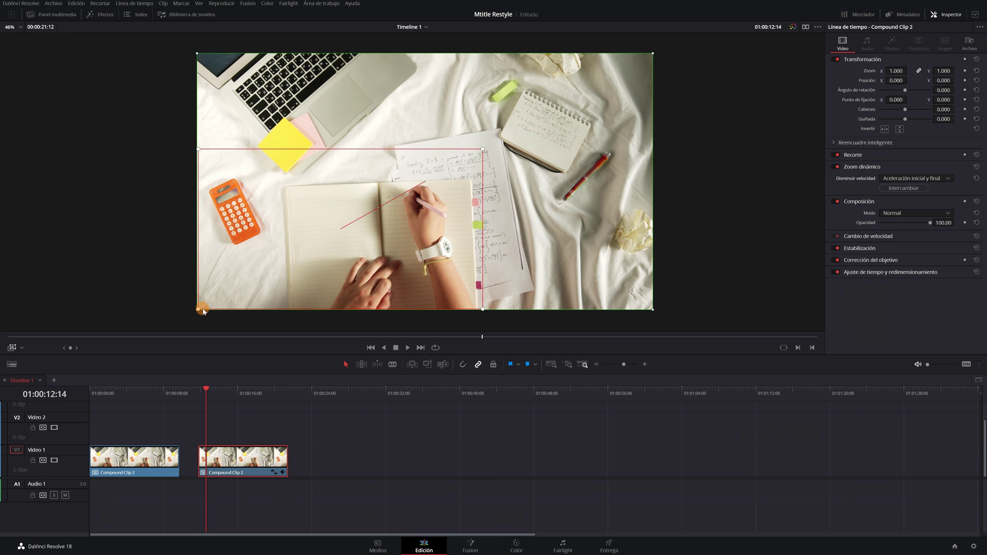
left_click(921, 178)
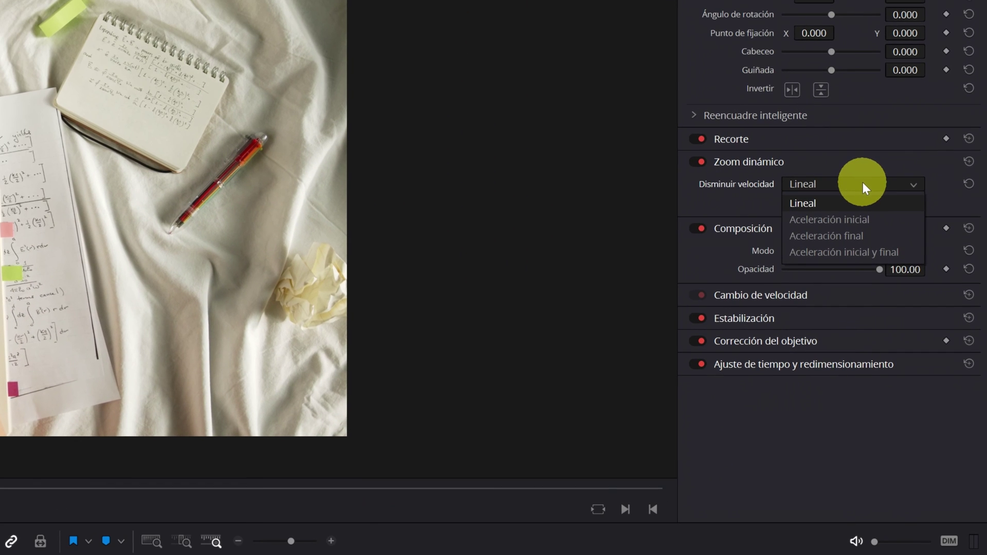
left_click(855, 220)
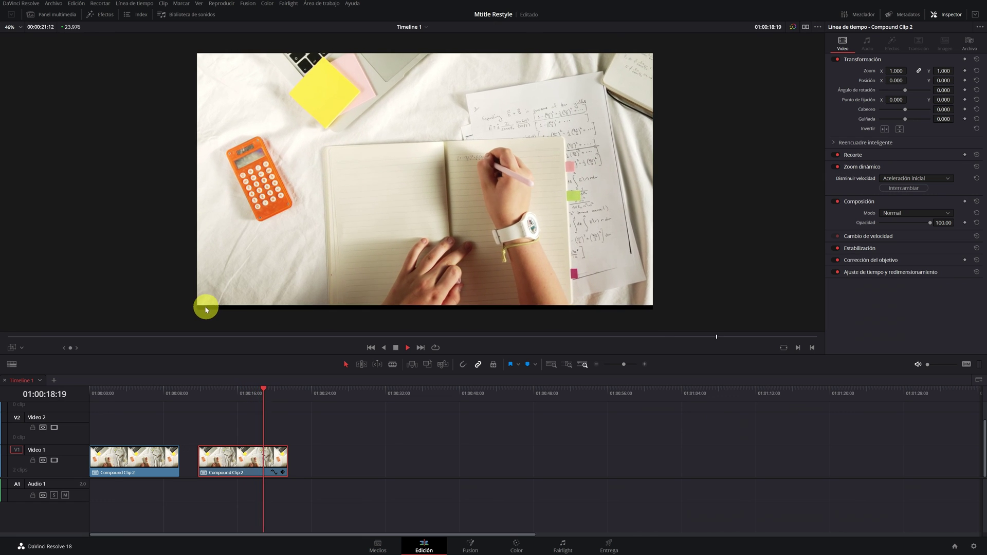
key("space")
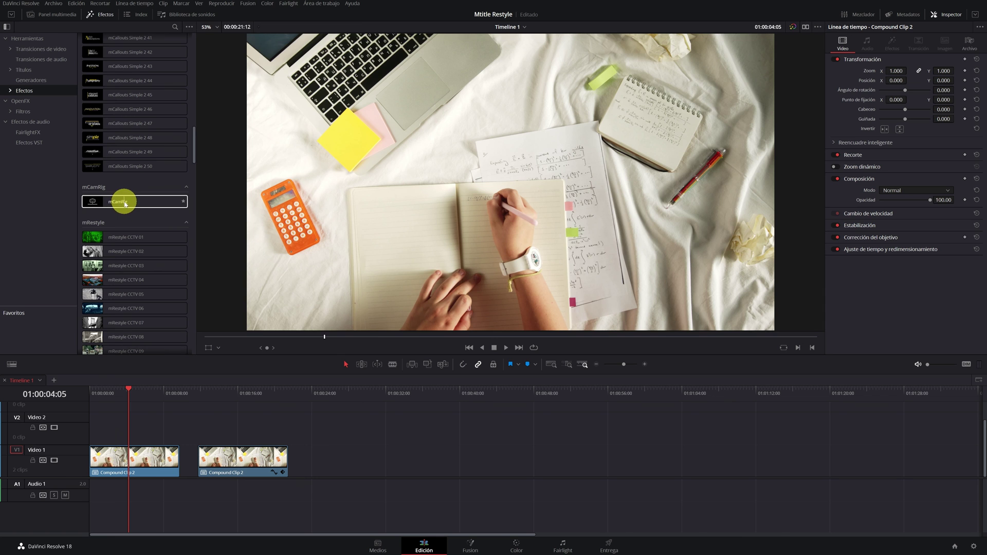
Step: Apply mCamRig to Compound Clip 2 and turn off its Gaussian Blur
left_click(125, 203)
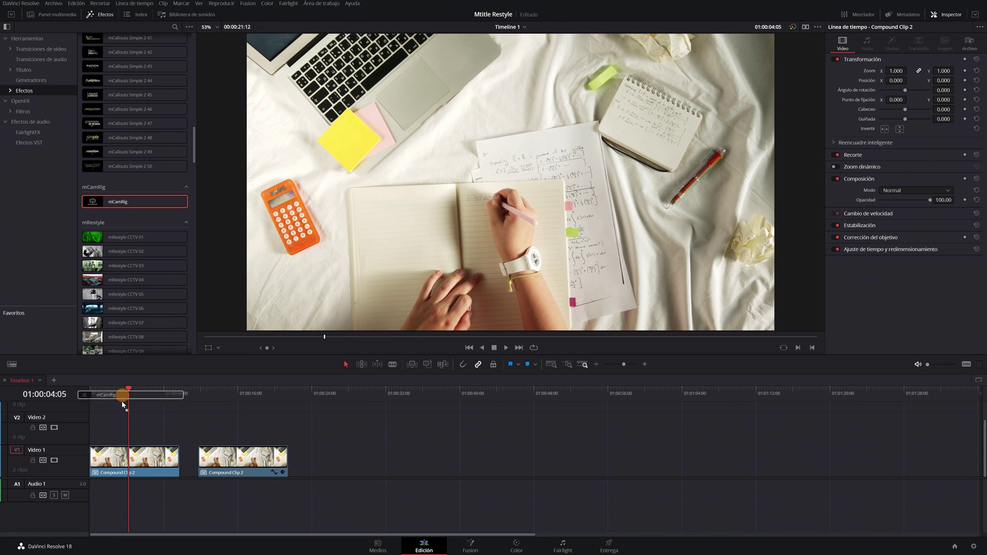
left_click_drag(125, 202, 123, 464)
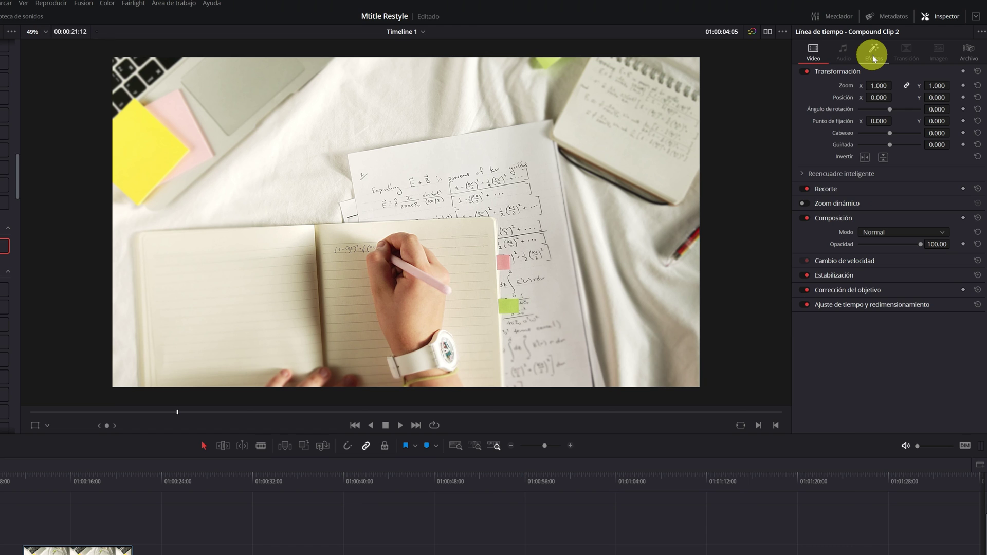
left_click(872, 55)
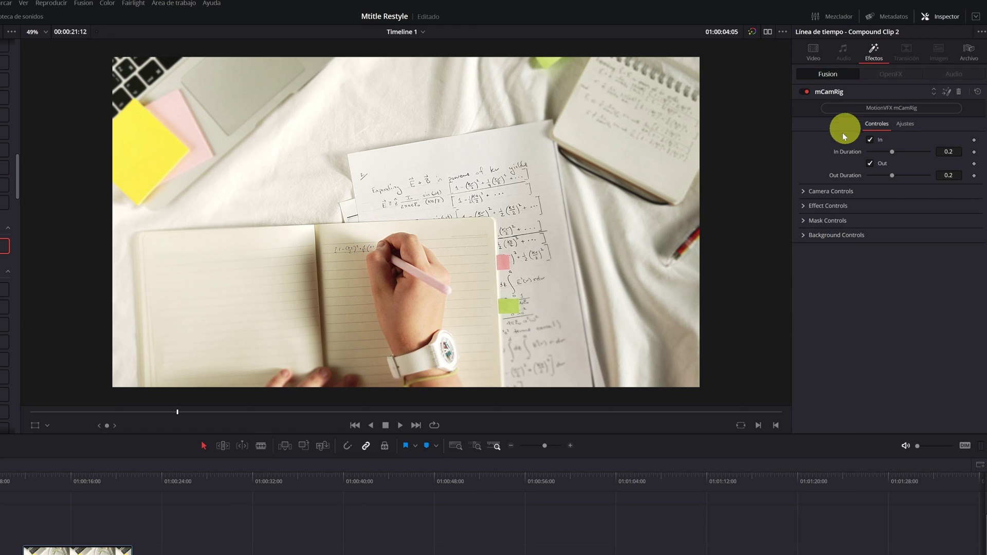
left_click(803, 205)
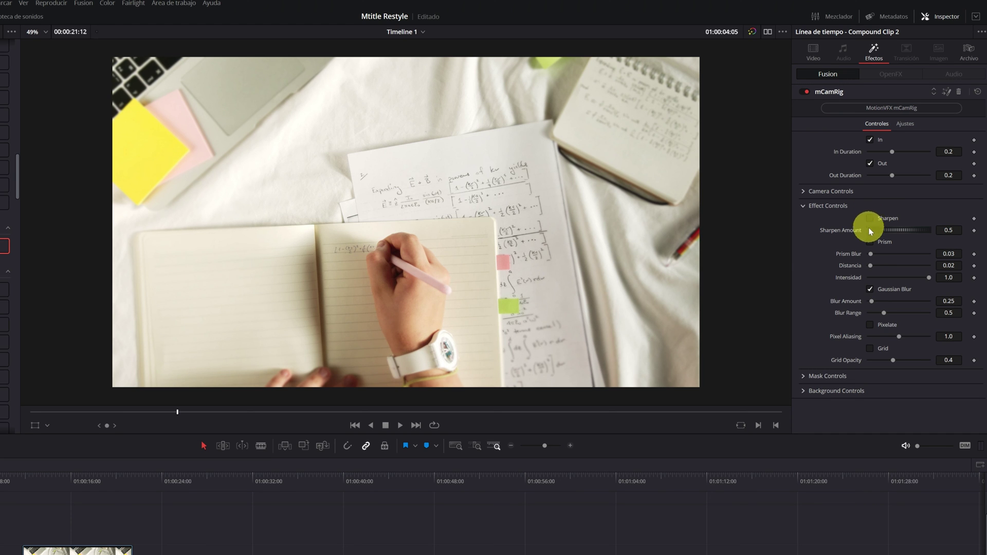
left_click(870, 290)
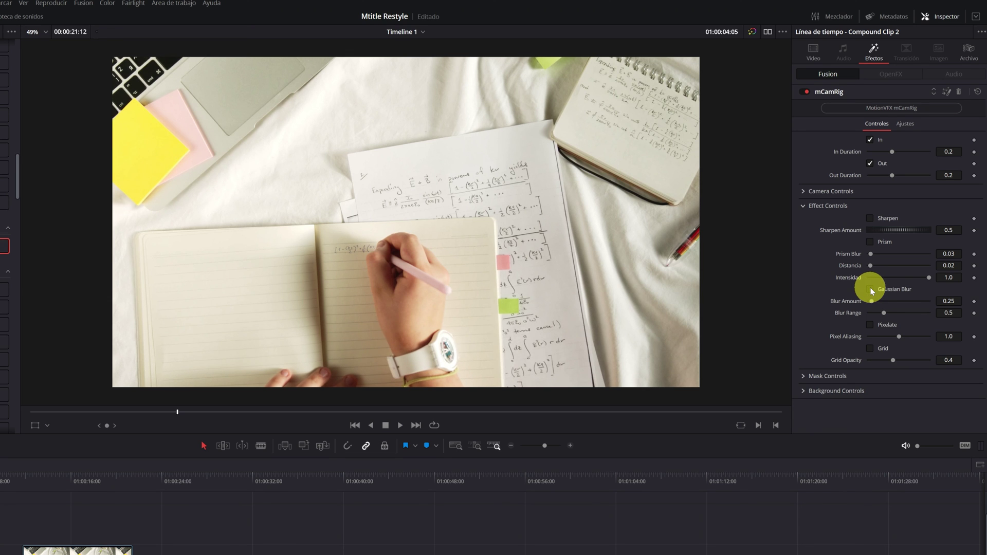
Step: Set the mCamRig Zoom to 0.583, Zoom Pivot X to 0.017, and In Duration to 0.3792
left_click(803, 191)
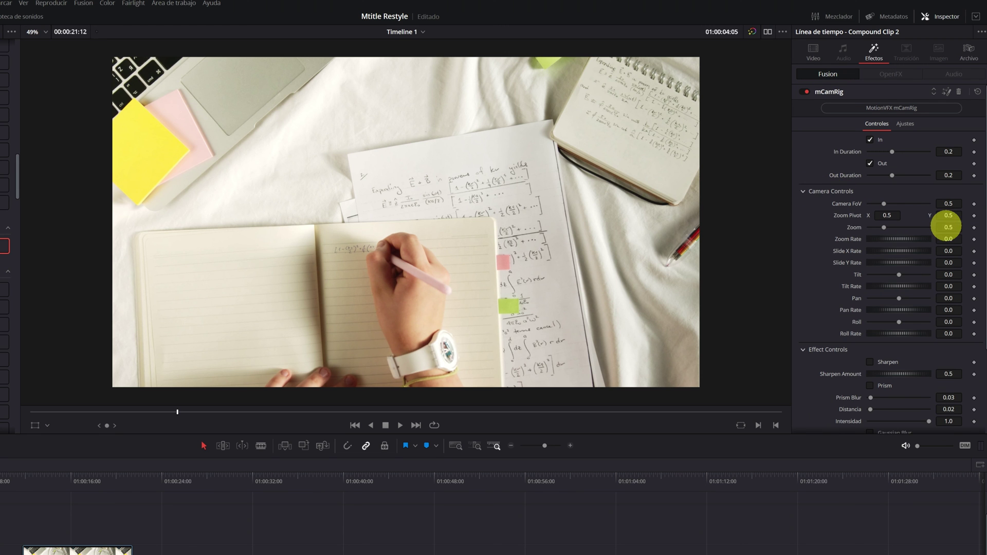
mouse_move(946, 227)
left_mouse_down()
mouse_move(328, 207)
mouse_move(427, 213)
mouse_move(385, 211)
left_mouse_up()
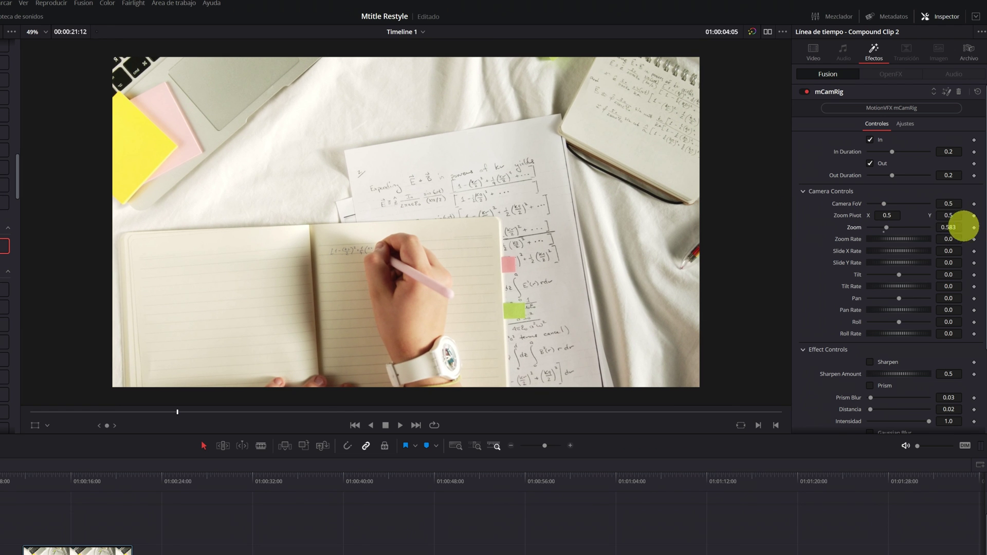
mouse_move(948, 215)
left_mouse_down()
mouse_move(92, 199)
mouse_move(119, 192)
left_mouse_up()
mouse_move(897, 216)
left_mouse_down()
mouse_move(919, 215)
mouse_move(650, 205)
left_mouse_up()
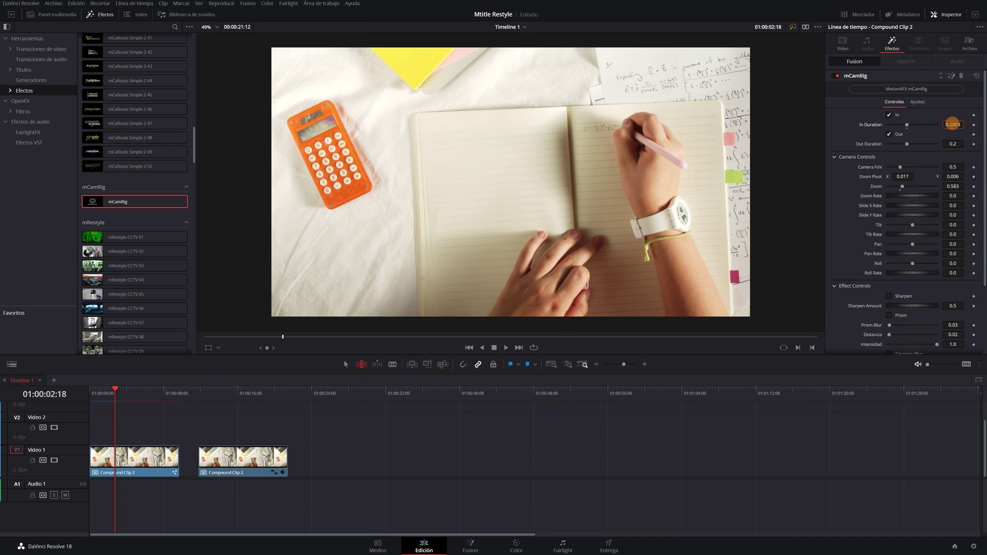
left_click_drag(918, 125, 929, 125)
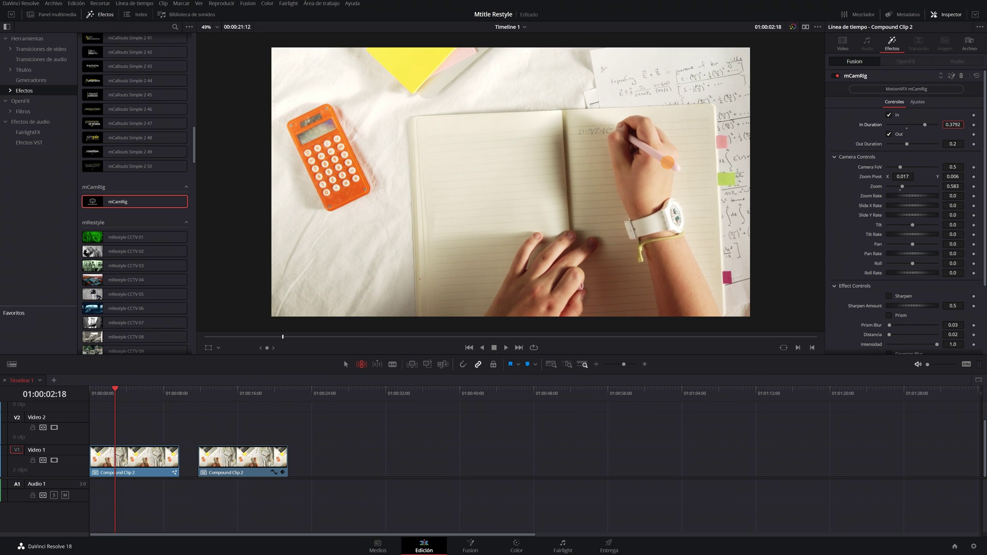